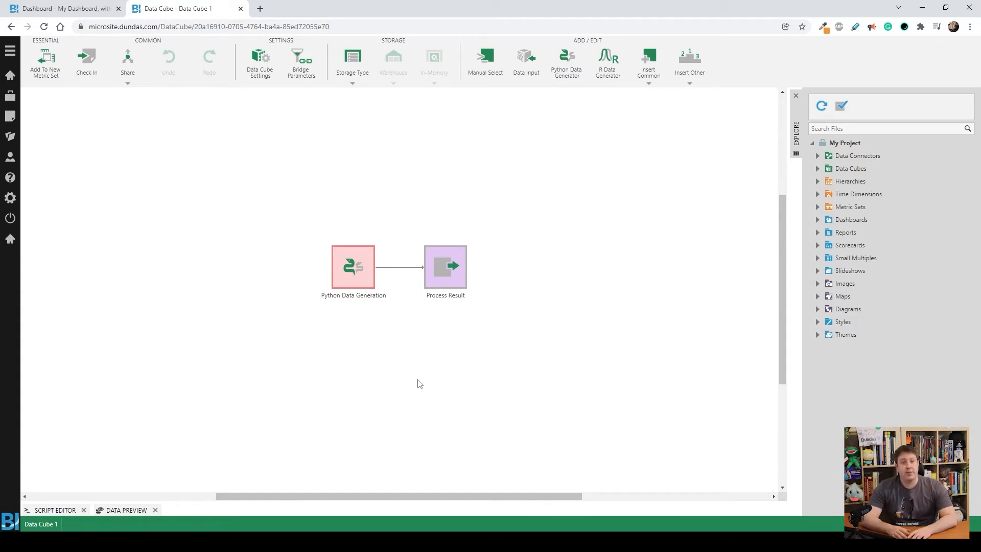
Step: Open the Python Data Generation node's configuration and examine the $currency$ placeholder in its script
left_click(359, 272)
left_click(741, 60)
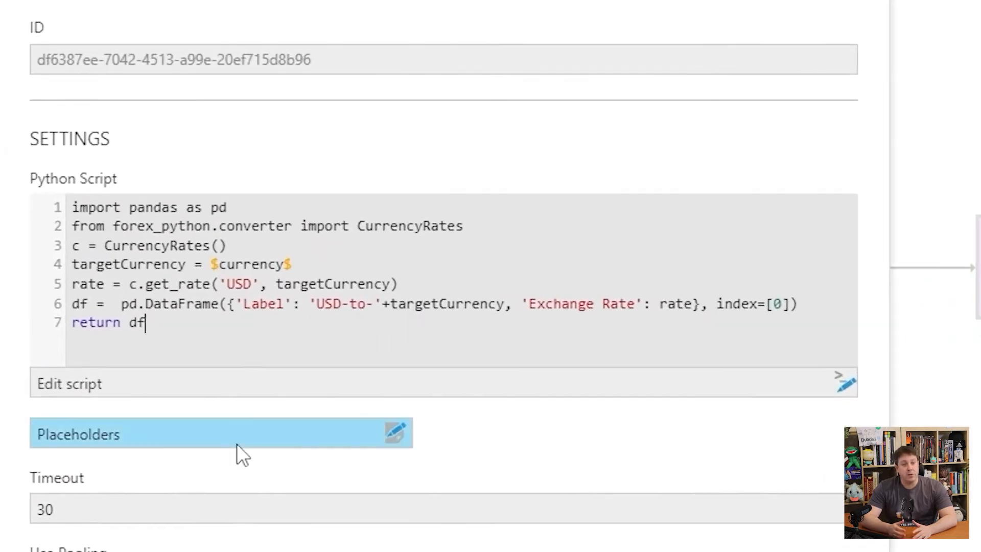
left_click_drag(293, 264, 212, 264)
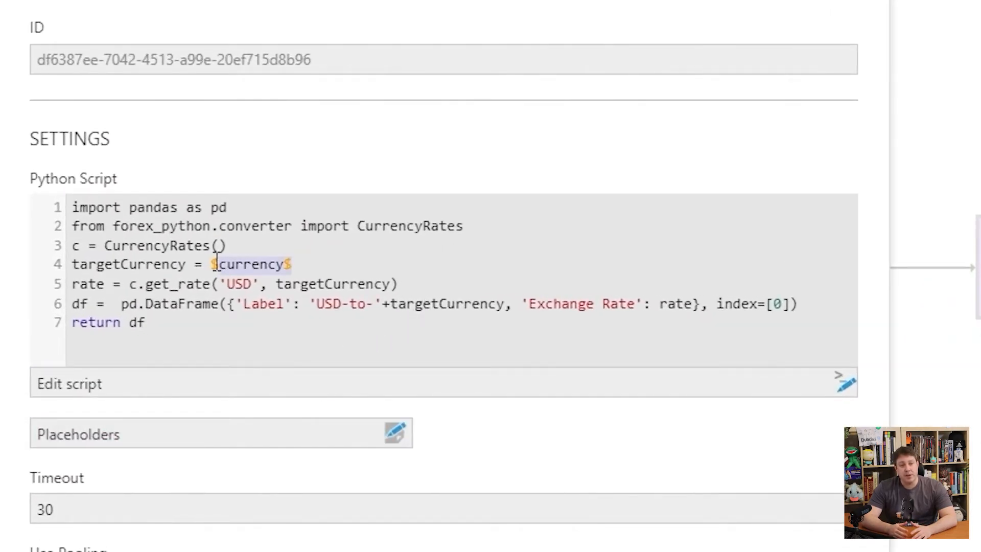
left_click(436, 344)
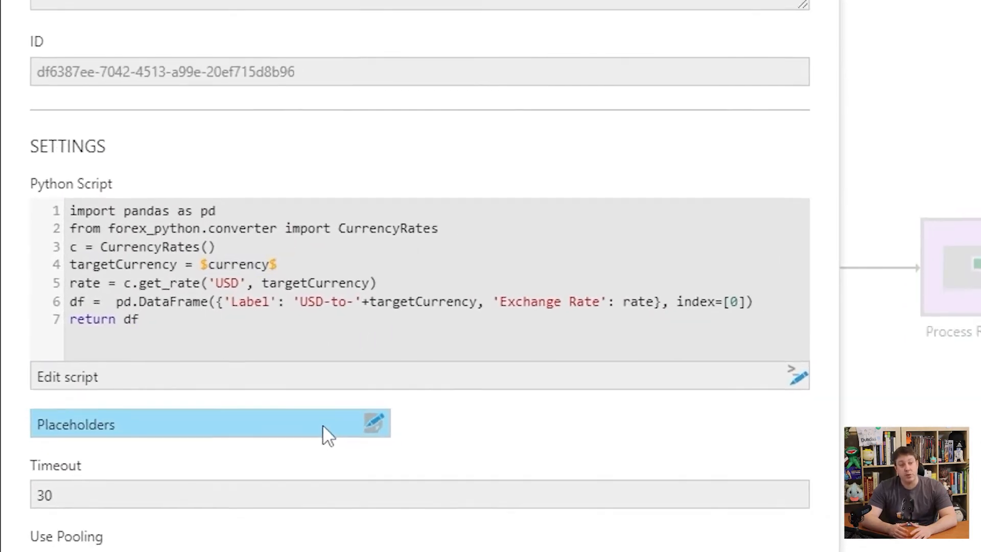
Step: Add a placeholder to the Python script with $currency$ as both its identifier and its name
left_click(324, 434)
left_click(673, 26)
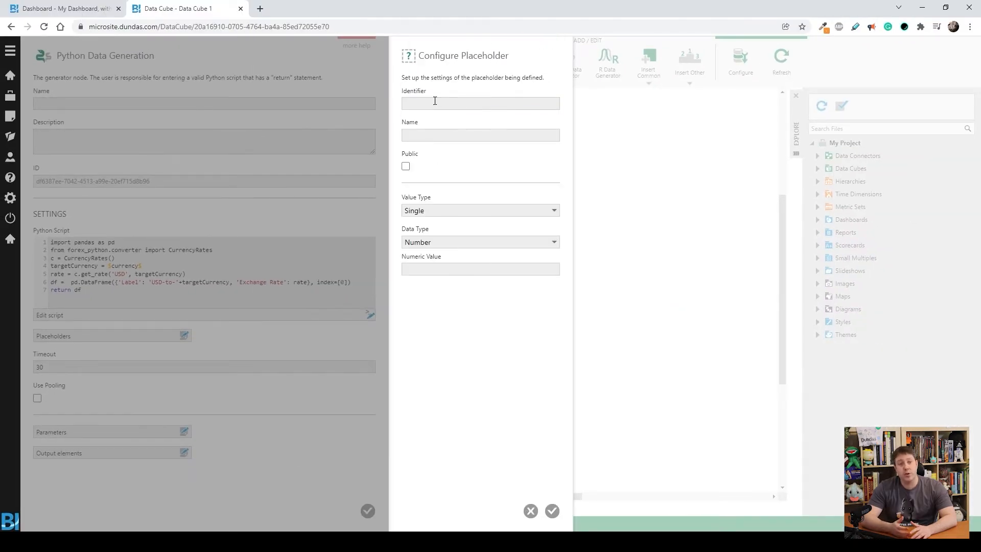
left_click(435, 102)
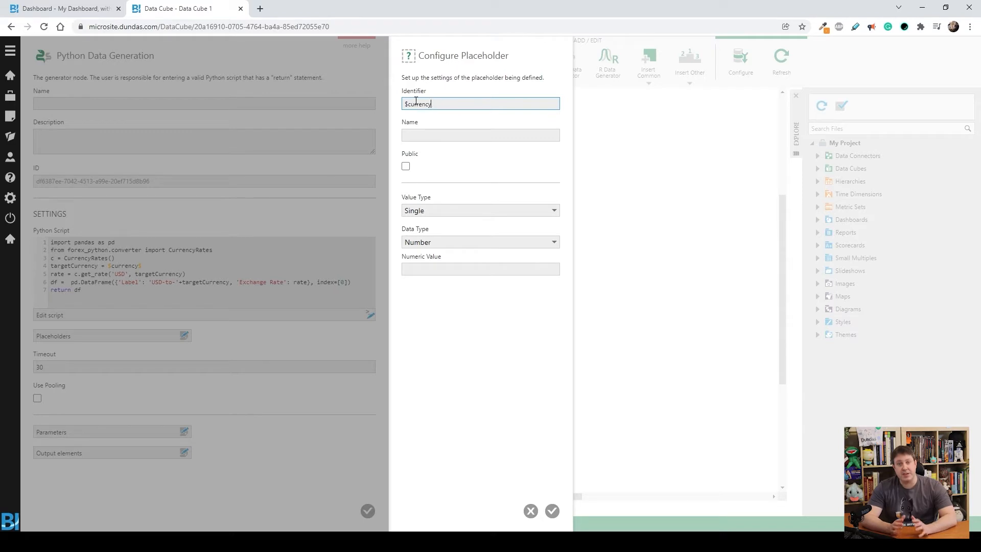
left_click_drag(445, 102, 352, 107)
key("ctrl+c")
left_click(460, 135)
key("ctrl+v")
Step: Set the placeholder's data type to String, make it public with the string value CAD, and save it
left_click(429, 245)
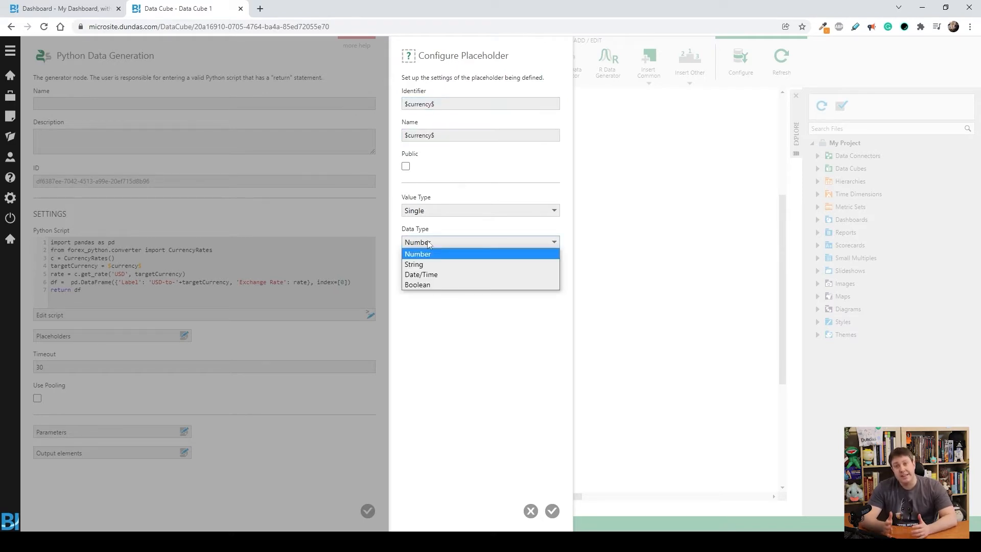
left_click(434, 264)
left_click(406, 166)
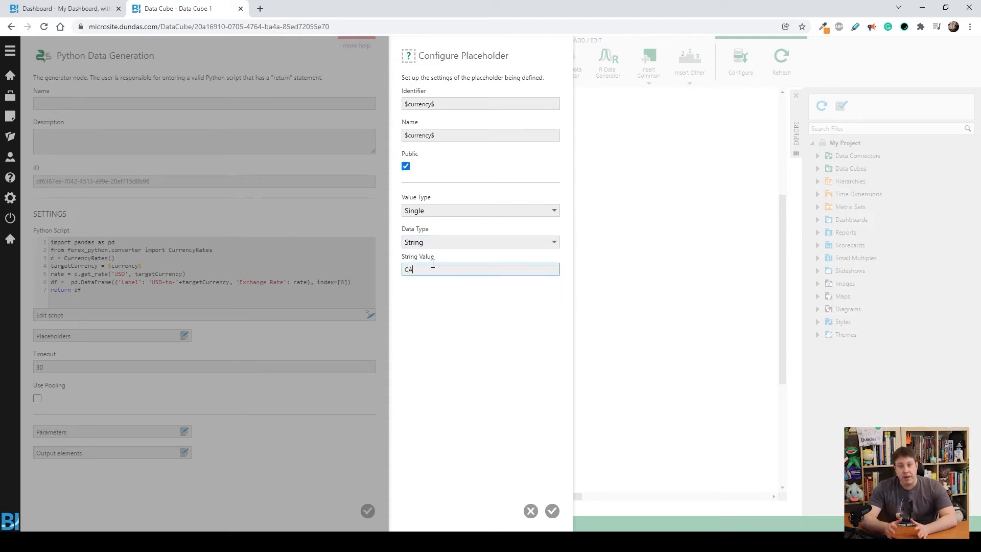
left_click(551, 512)
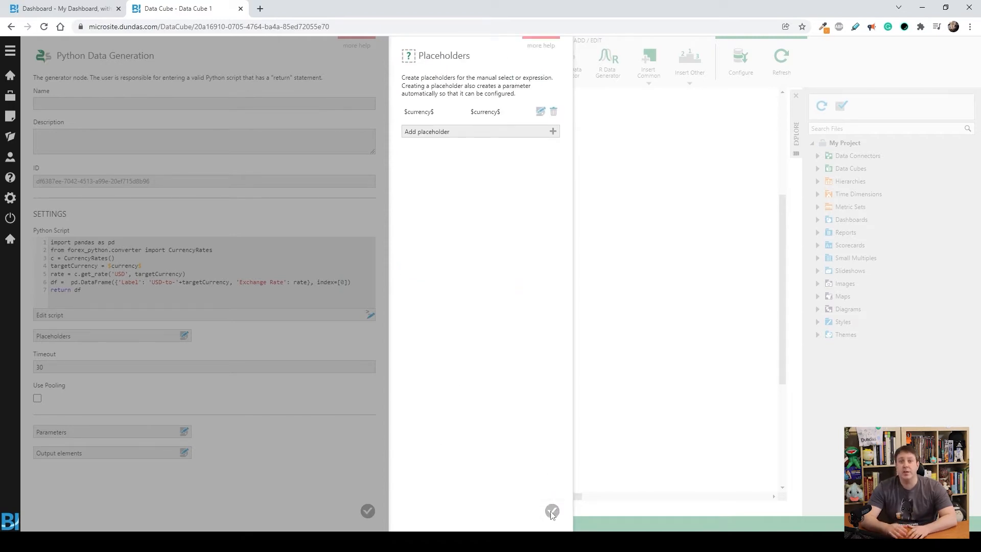
left_click(551, 511)
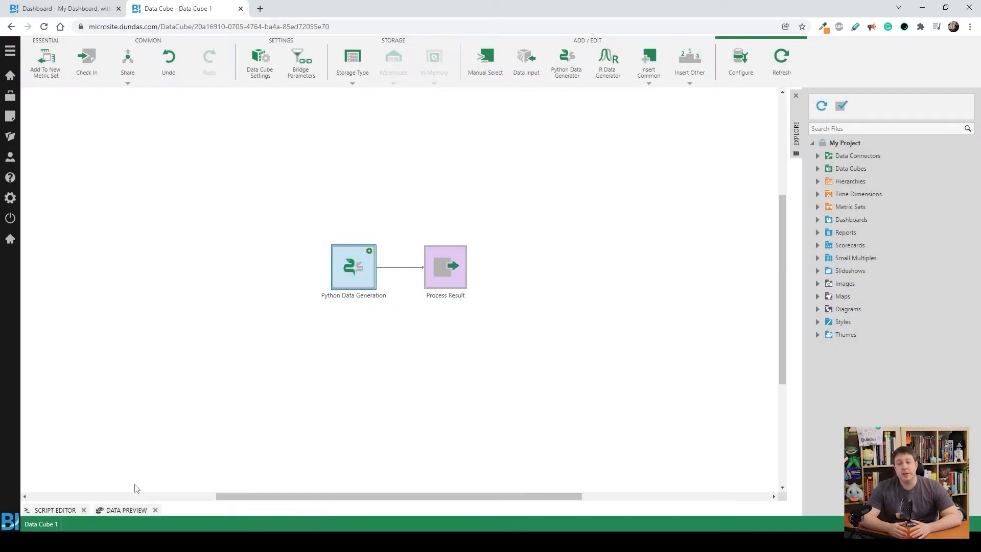
Step: Preview the data produced by the Python node and rename the data cube as Get Exchange Rate
left_click(127, 510)
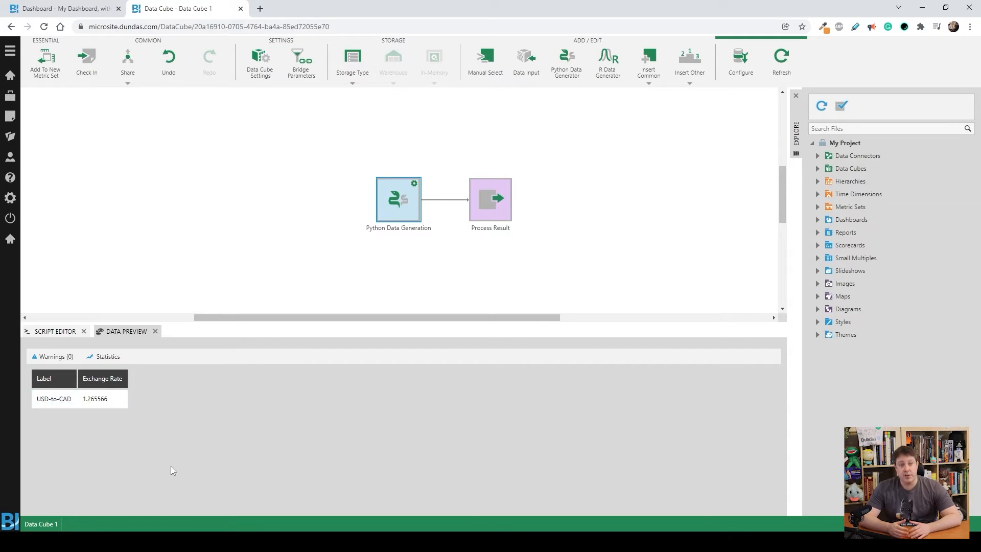
double_click(38, 524)
type("Get Exchange Rat")
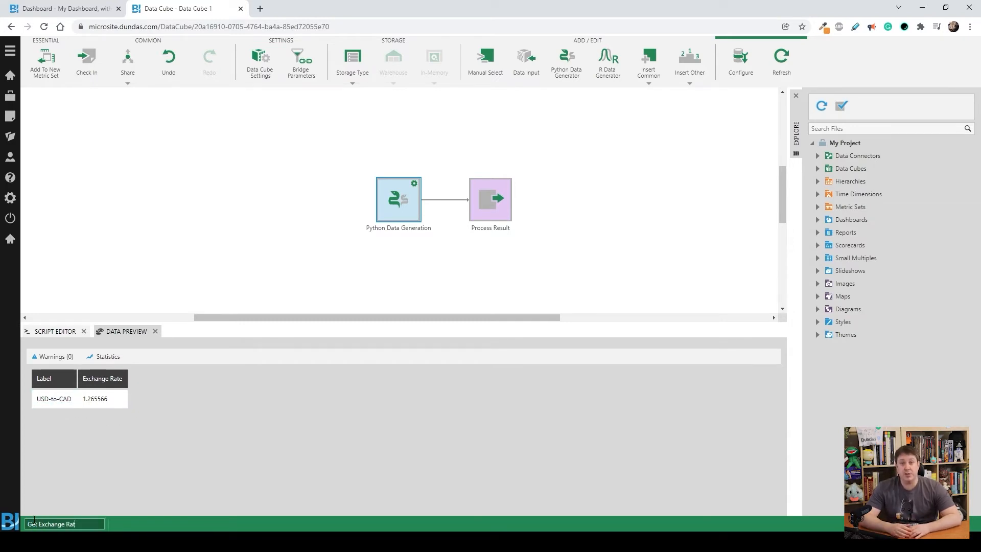
type("e")
key("Return")
Step: Return to the dashboard, refresh the project's data cubes and expand Get Exchange Rate down to its dimensions
left_click(77, 9)
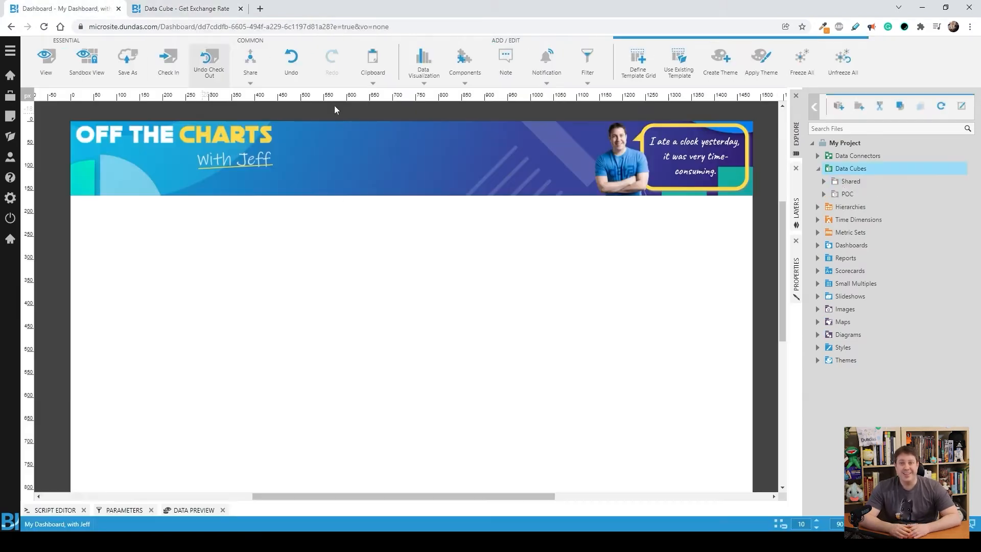
right_click(851, 168)
left_click(879, 257)
left_click(824, 207)
double_click(848, 245)
Step: Place the Label dimension on the dashboard as a data label with the Exchange Rate measure, and shrink the label's frame
left_click_drag(859, 258, 219, 290)
left_click_drag(322, 336, 212, 305)
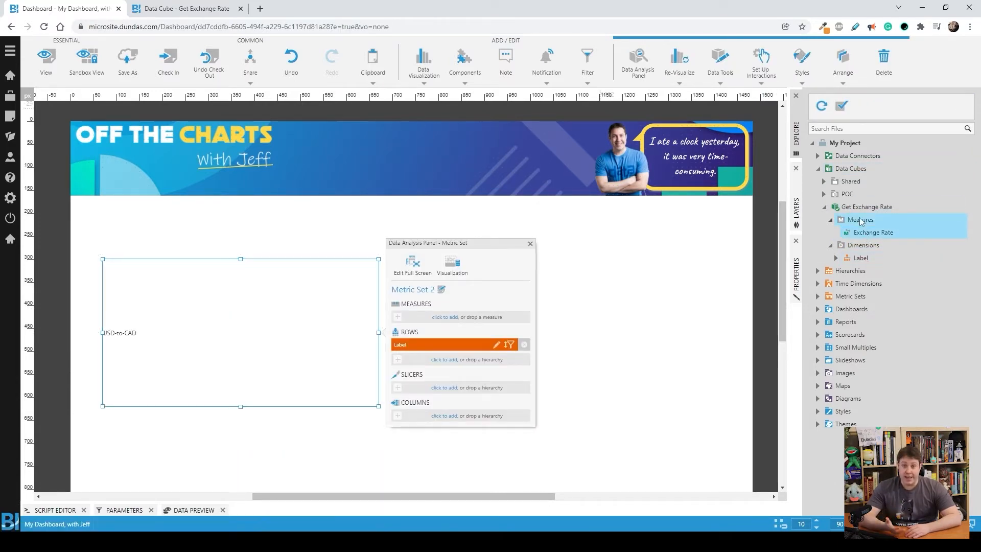
left_click_drag(873, 232, 442, 318)
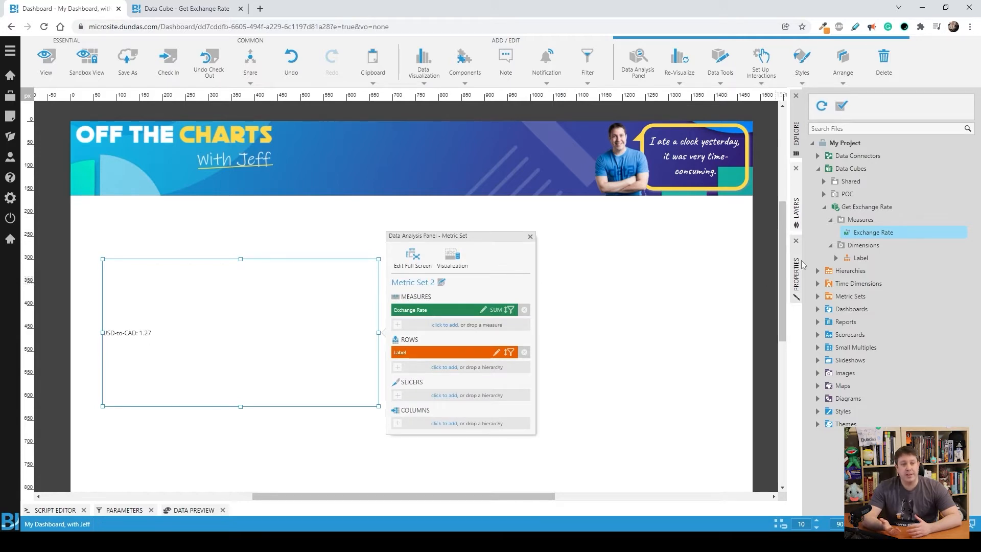
left_click_drag(378, 405, 313, 309)
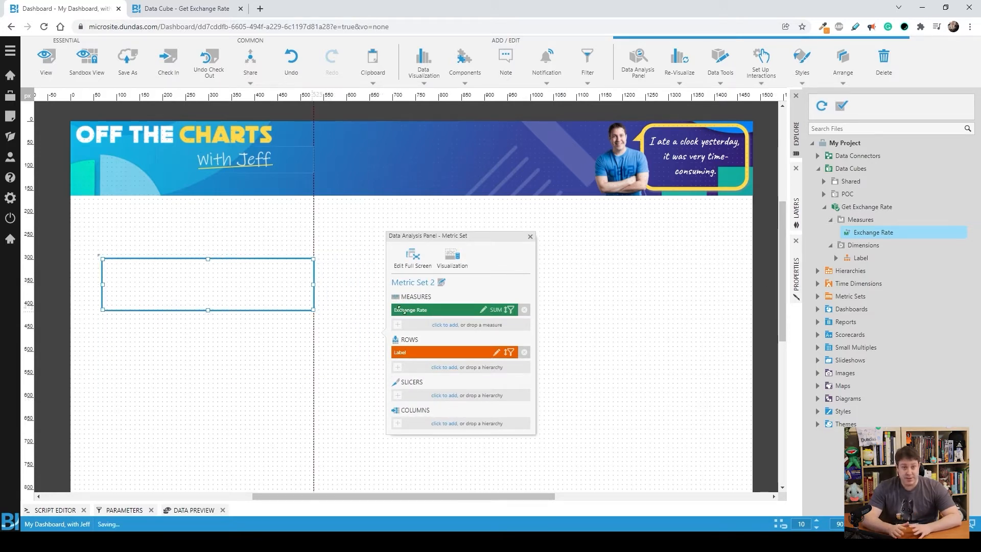
Step: Set the data label's font size to 20, then fit its frame closer to the text and reposition it below the banner
left_click(796, 276)
left_click(951, 122)
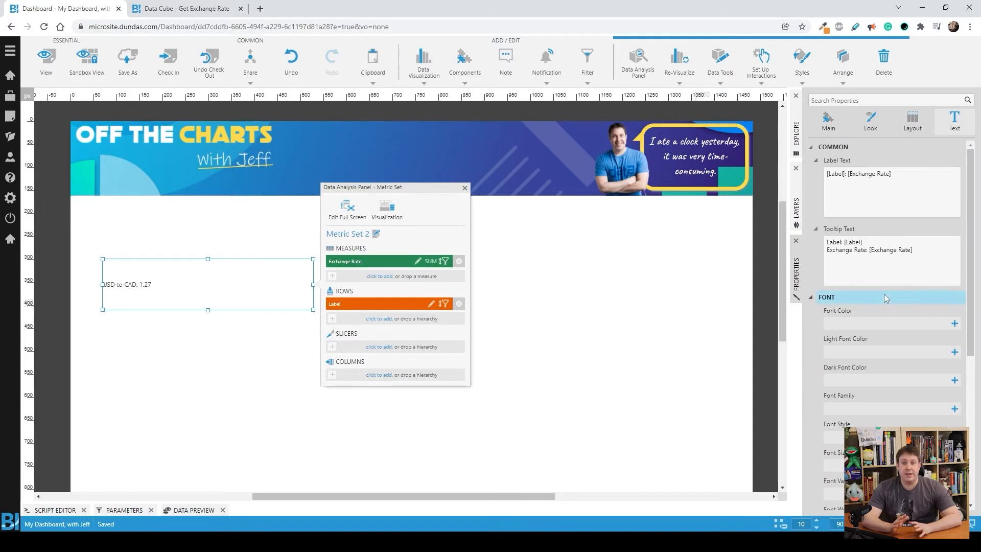
scroll(869, 317, "down", 3)
left_click(846, 313)
type("25")
key("BackSpace")
type("0")
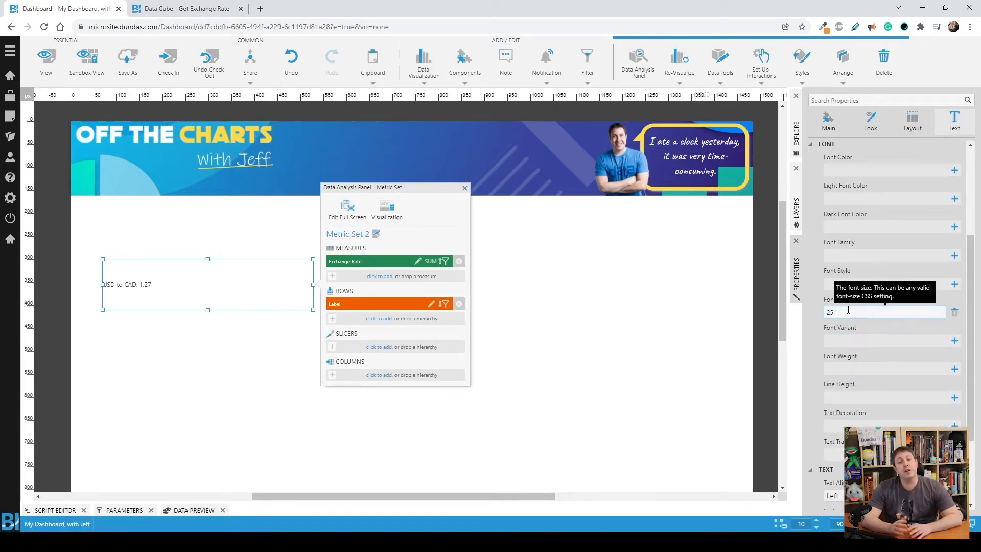
left_click(585, 353)
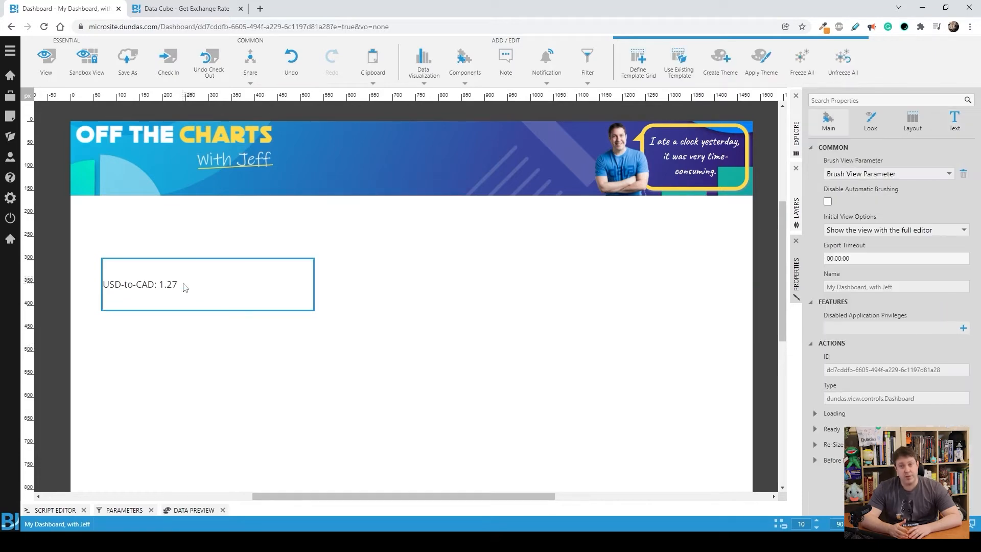
left_click(185, 285)
left_click_drag(314, 263, 267, 268)
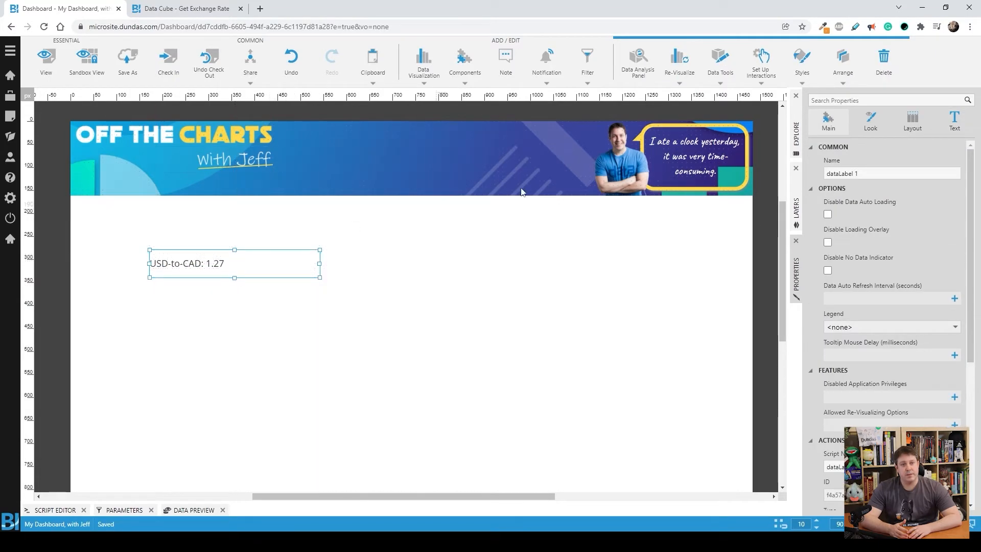
Step: Add a Textbox string filter connected to the data label and place it directly above the exchange rate text
left_click(587, 64)
left_click(747, 121)
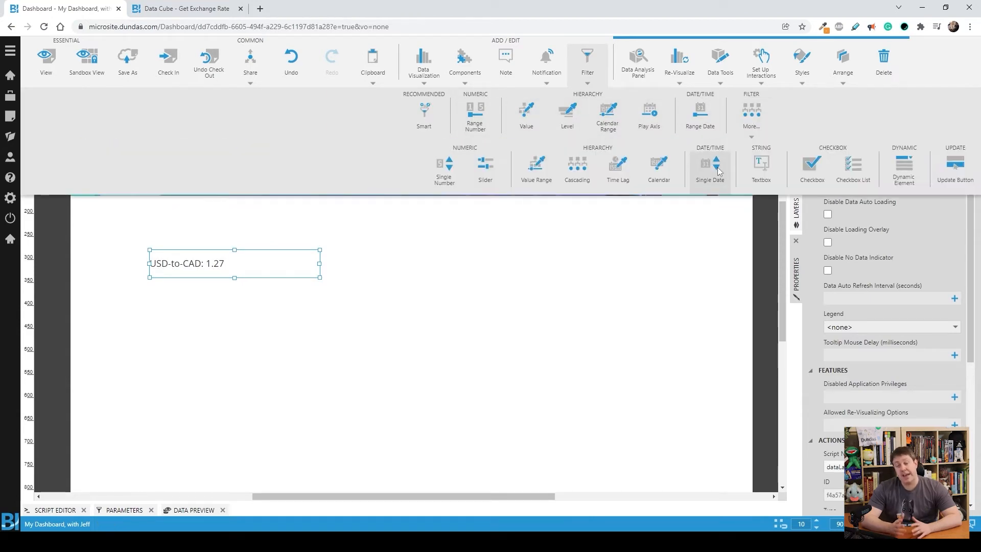
left_click(756, 167)
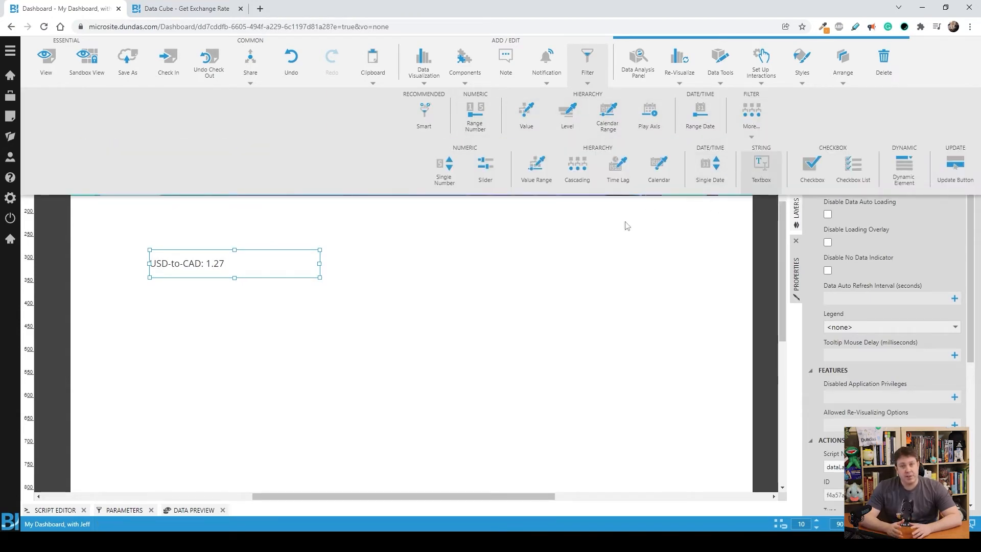
left_click(421, 313)
left_click_drag(437, 268, 187, 231)
Step: Clear the textbox filter's tooltip text
left_click(945, 125)
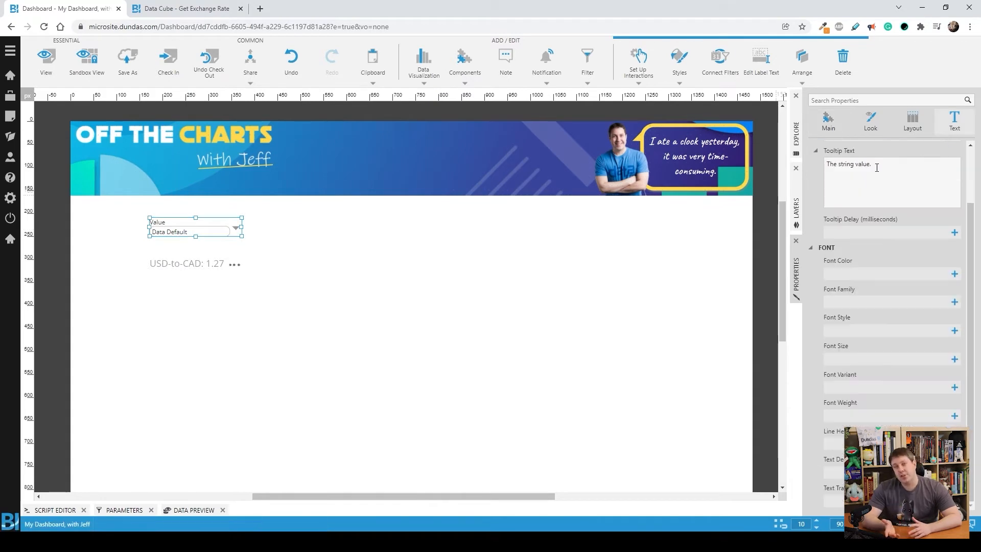
scroll(897, 166, "up", 2)
triple_click(900, 238)
key("BackSpace")
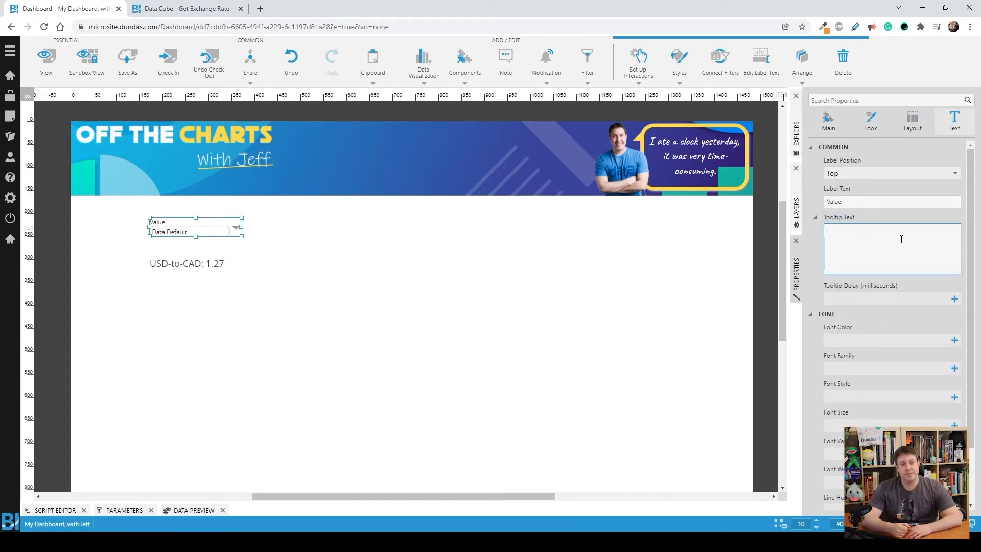
Step: Set the filter's label text to Select Currency and make the filter slightly taller
double_click(866, 201)
type("Selec")
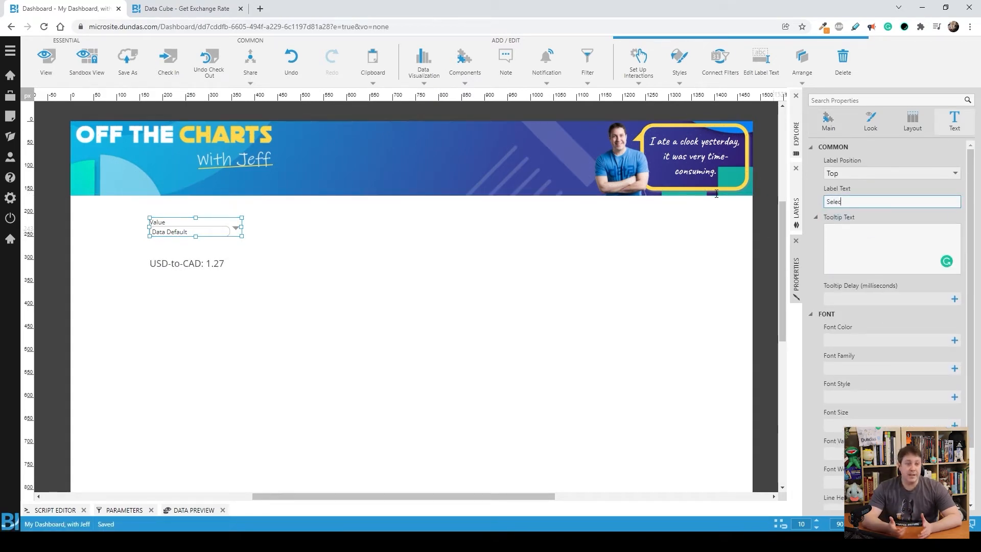
type("t Currency")
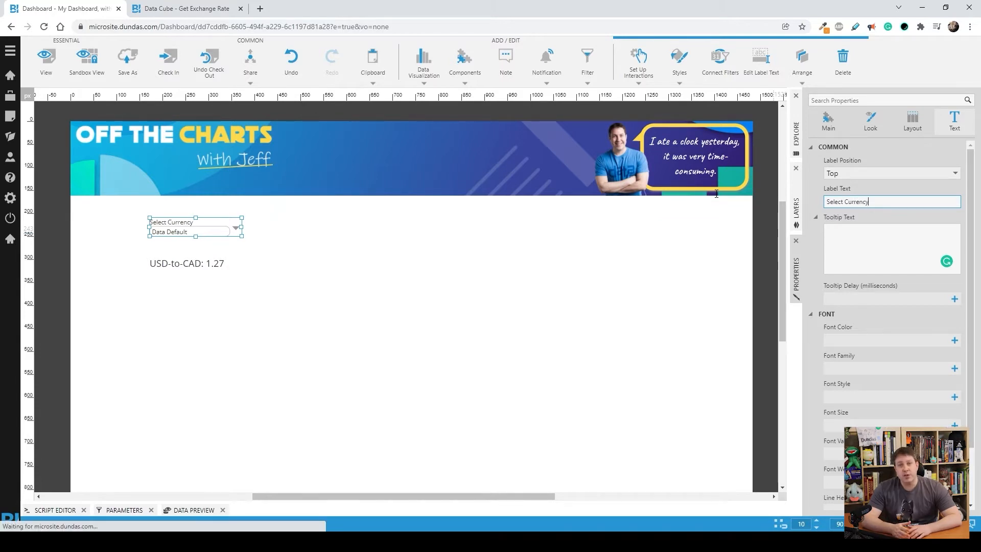
left_click(732, 239)
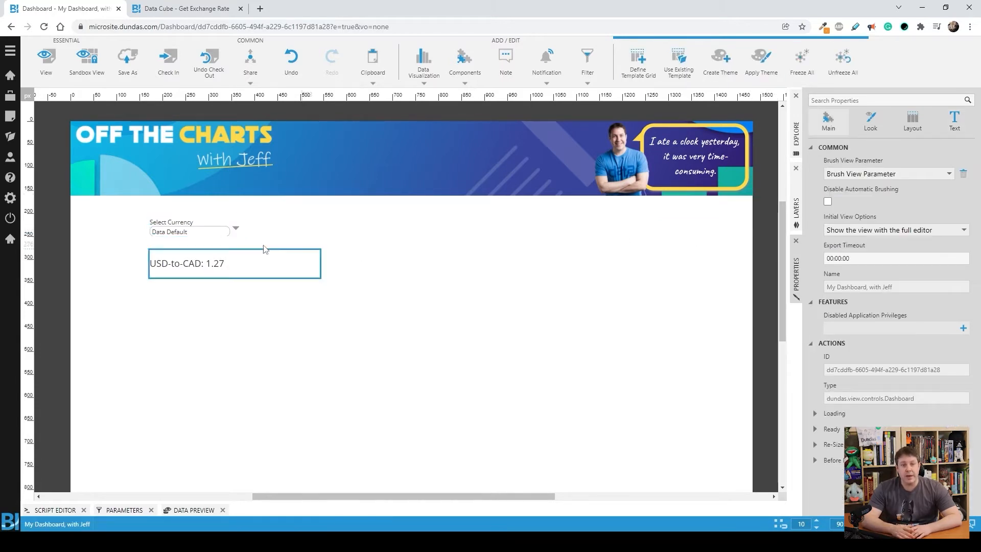
left_click(200, 234)
left_click_drag(202, 237, 202, 242)
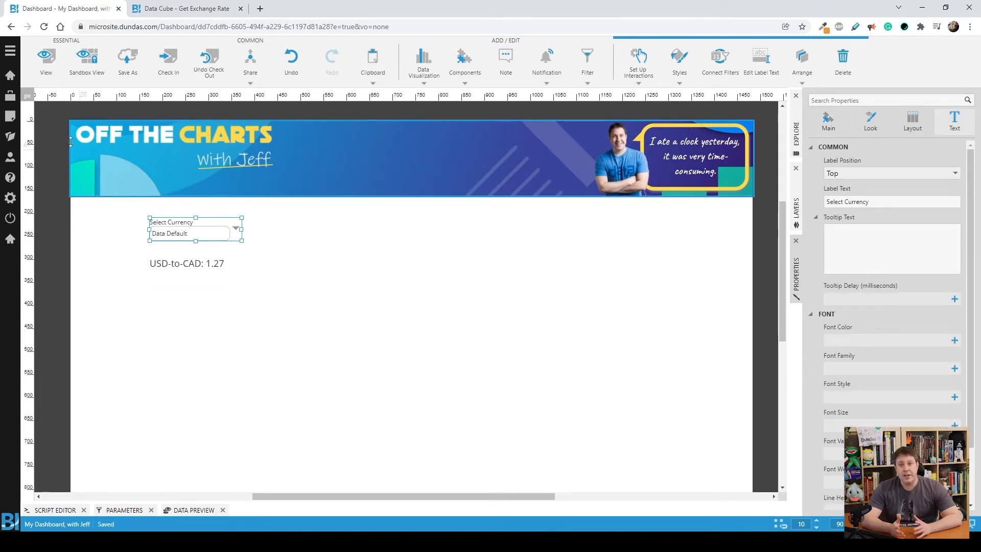
Step: Switch the dashboard to view mode and test the Select Currency filter with AUD and JPY
left_click(46, 61)
left_click(263, 213)
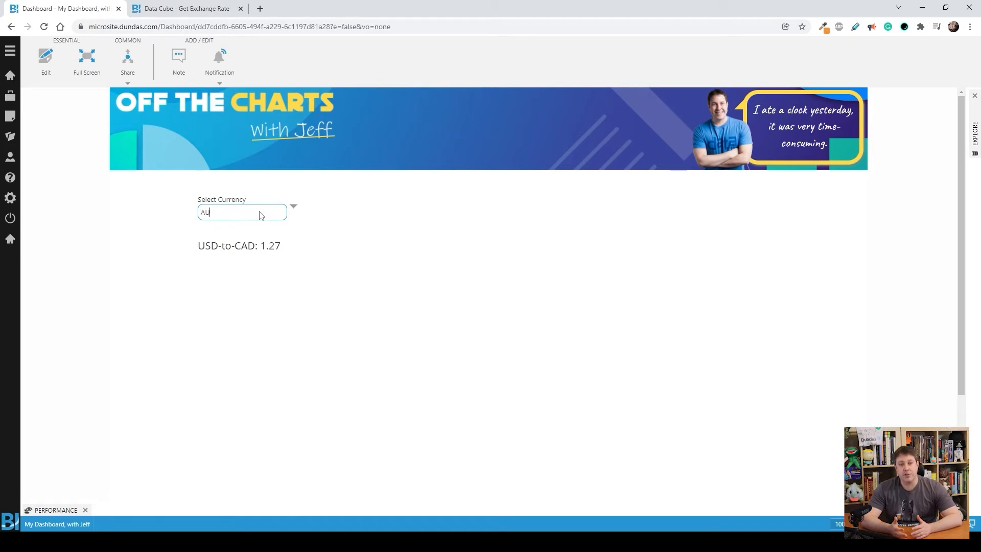
type("AUD")
key("Return")
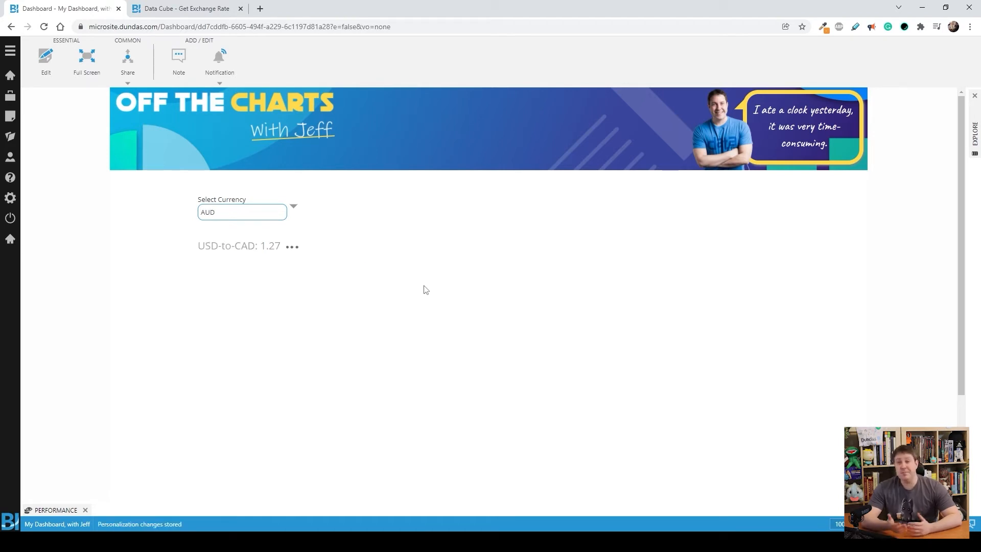
key("ctrl+a")
key("BackSpace")
type("JPY")
key("Return")
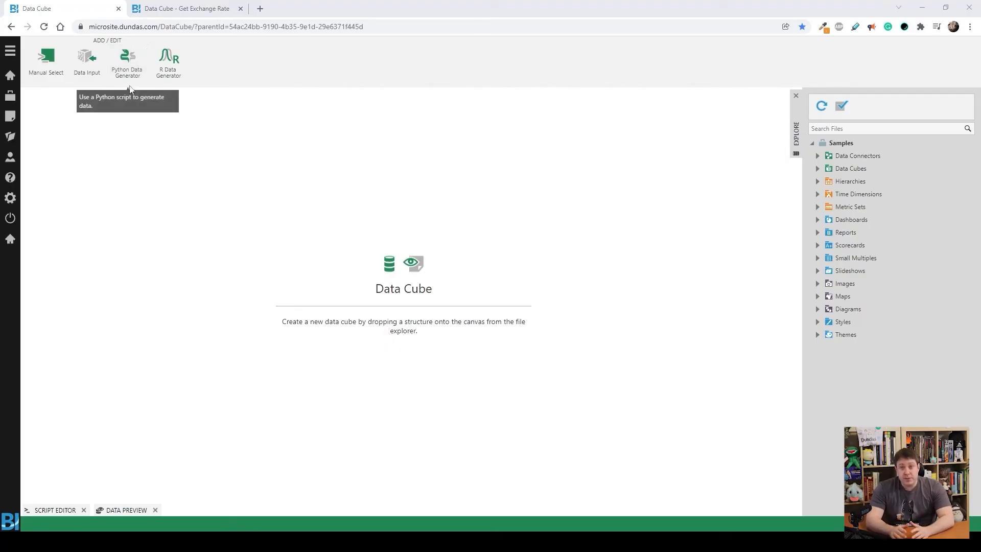
Step: Add a Python Data Generator to the new data cube and start a new placeholder in its configuration
left_click(129, 77)
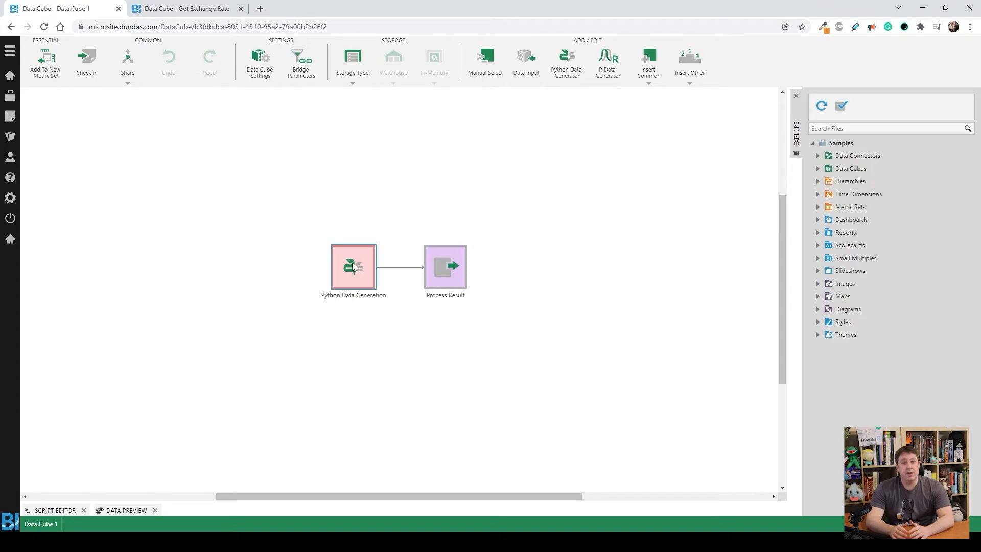
left_click(353, 265)
left_click(739, 61)
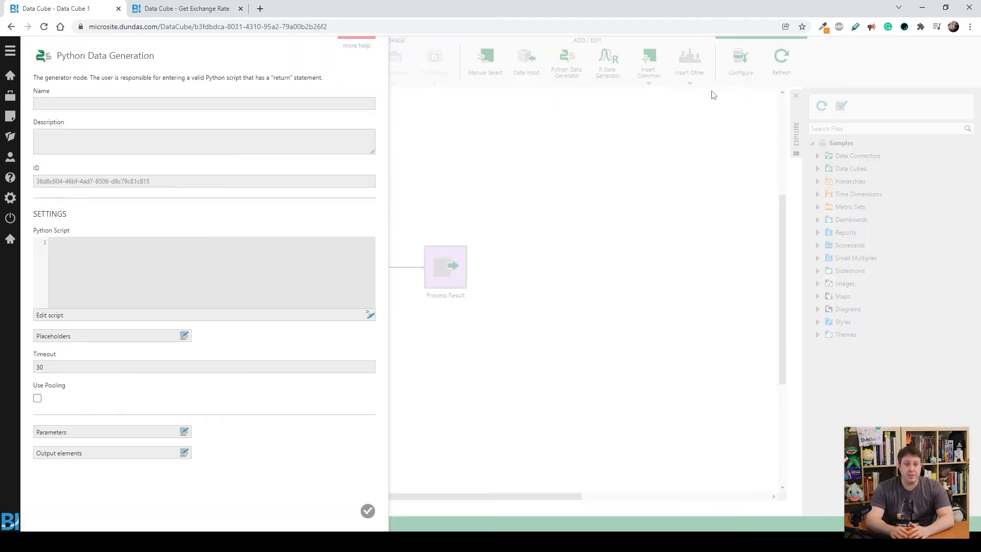
left_click(110, 335)
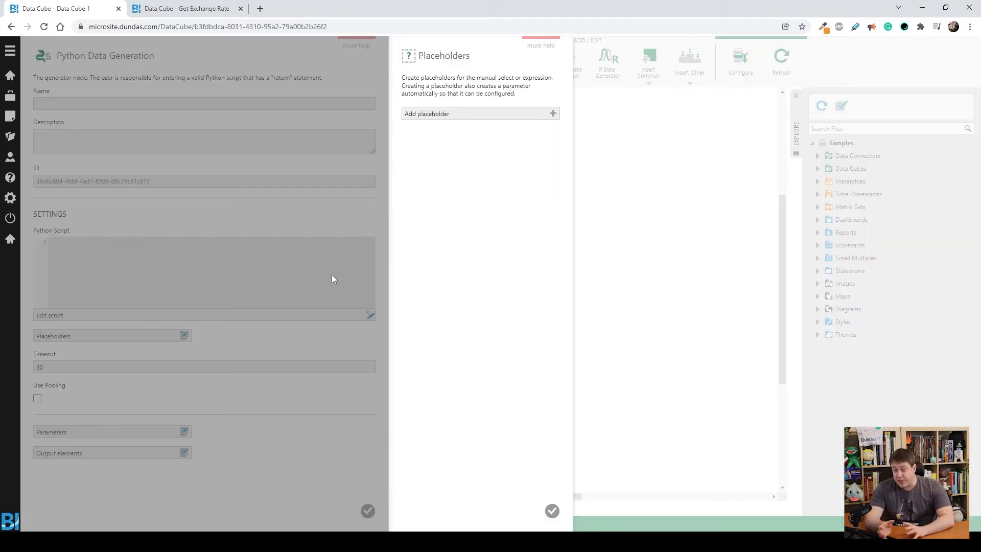
left_click(474, 118)
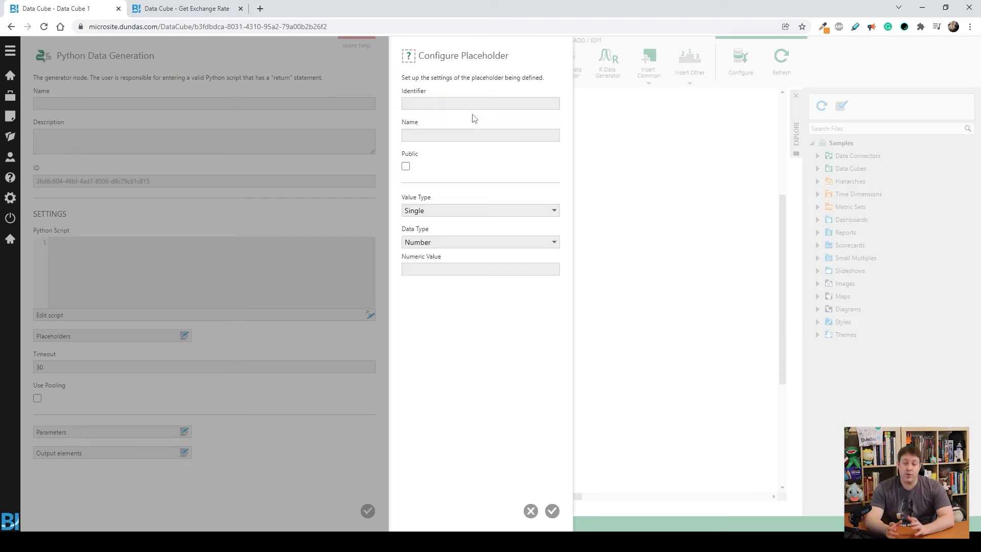
Step: Keep the placeholder's value type as Single and set its data type to String
left_click(418, 211)
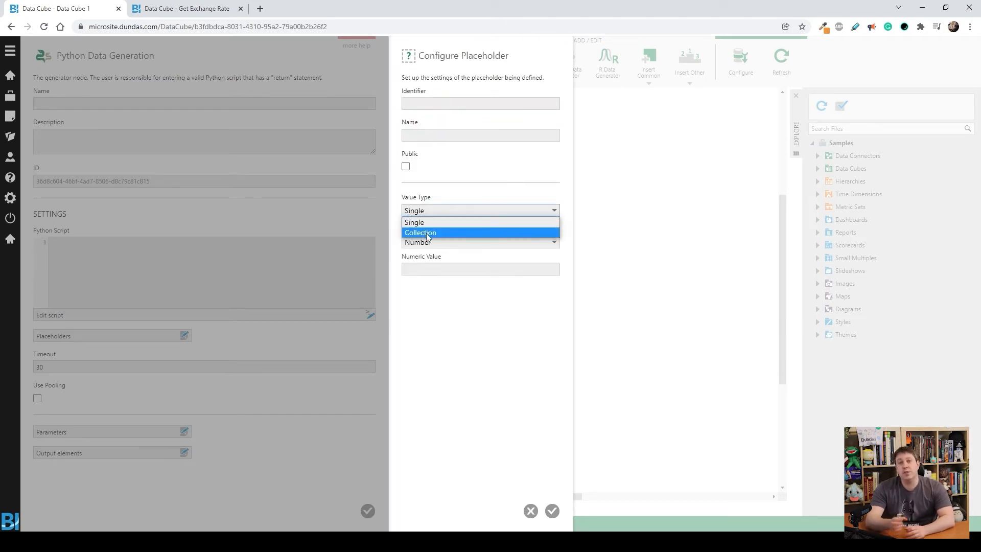
left_click(429, 207)
left_click(423, 242)
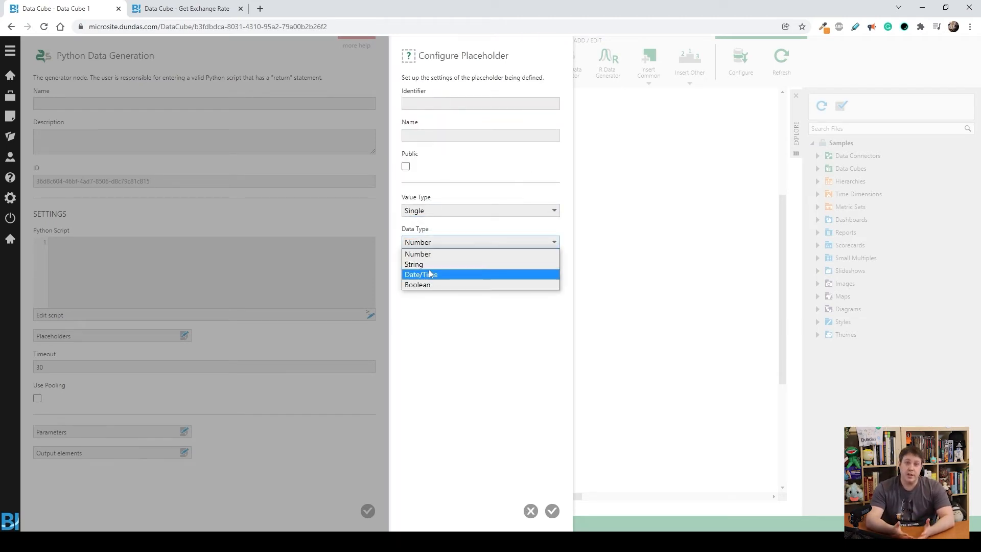
left_click(430, 265)
Step: Set the placeholder's identifier and name to $currency$, make it public with default value CAD, and save it
left_click(420, 103)
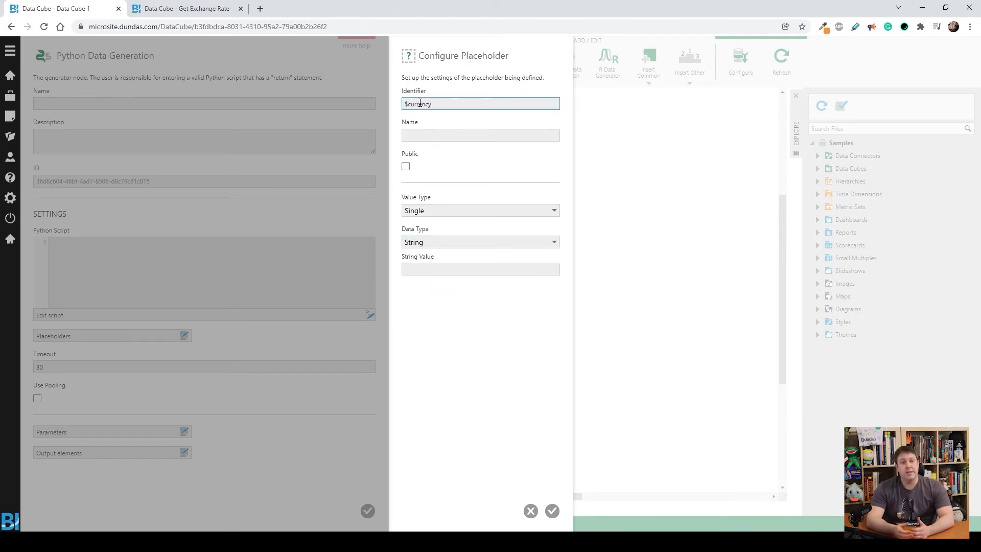
left_click(439, 136)
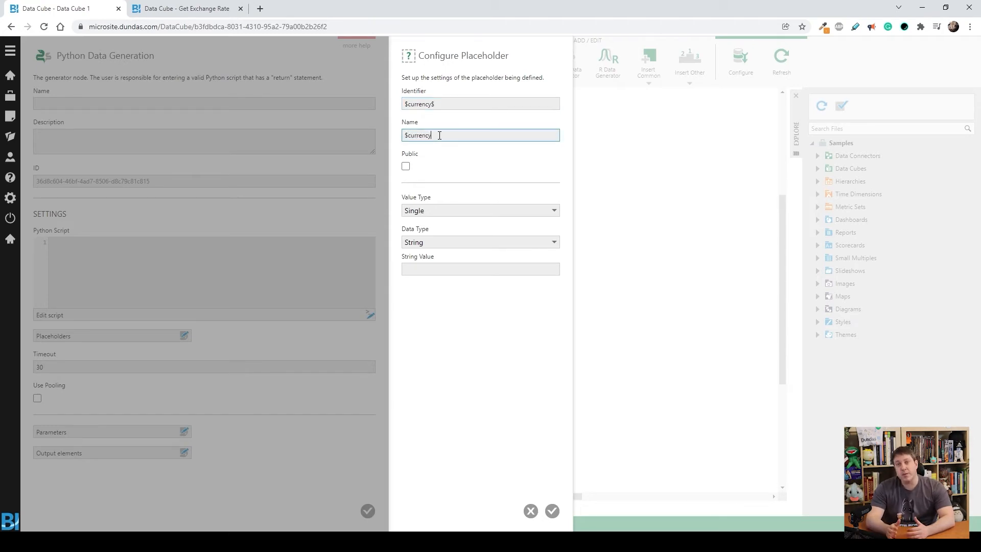
left_click(406, 166)
left_click(451, 271)
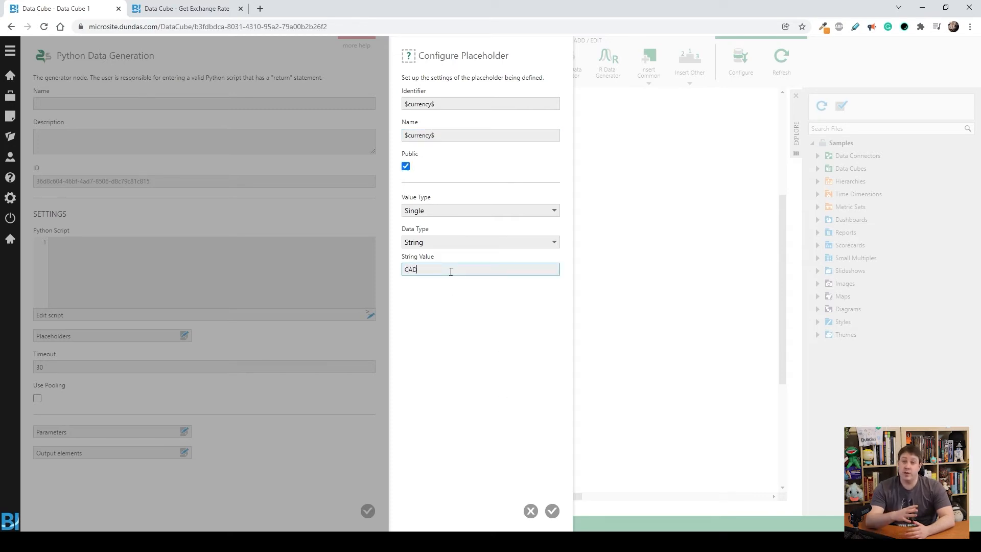
left_click(558, 508)
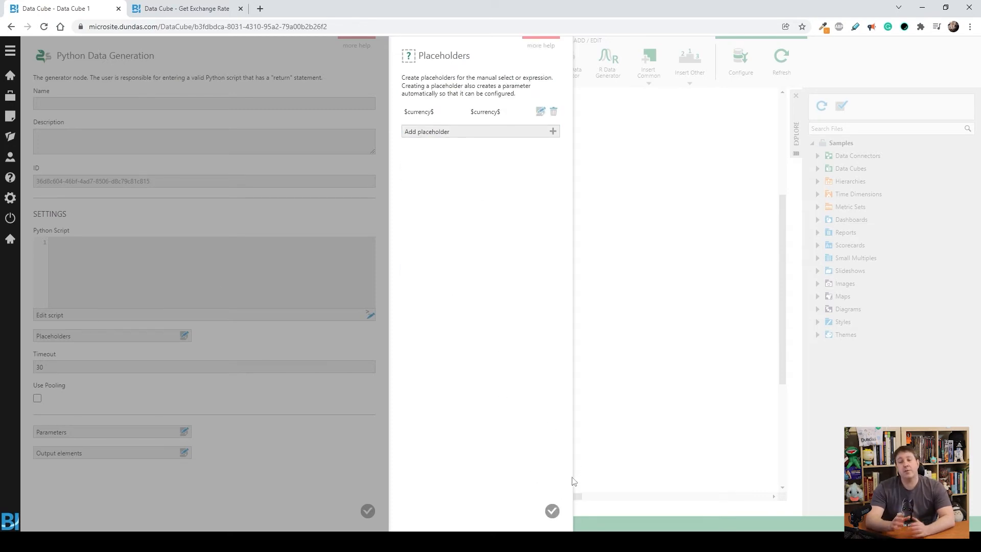
left_click(551, 510)
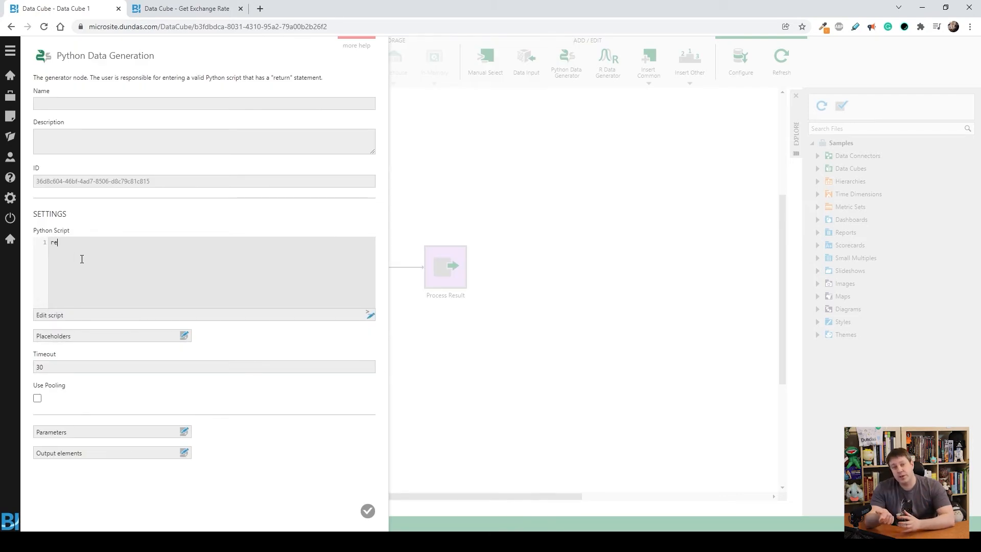
Step: Write the generator script "return $currency$" and apply the Python Data Generation configuration
type("$")
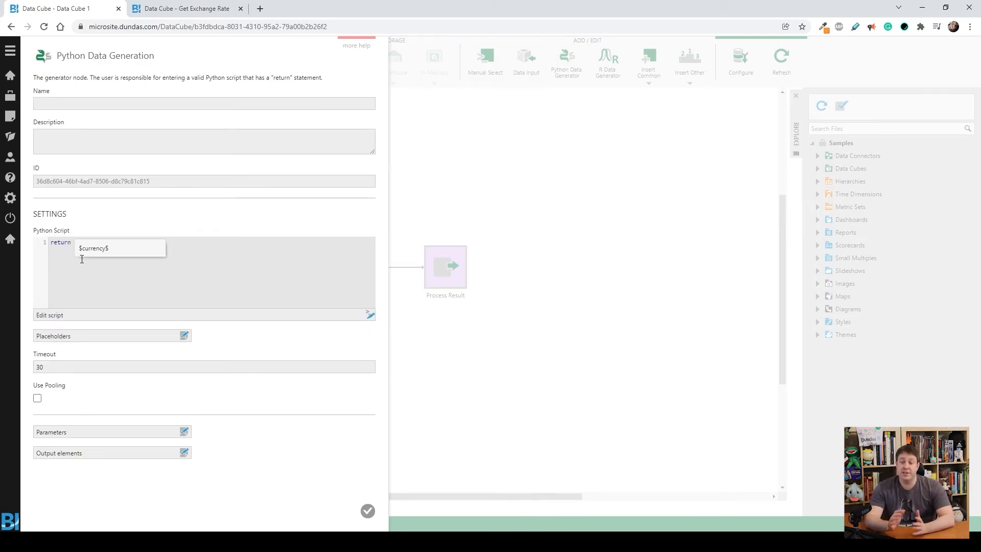
key("Return")
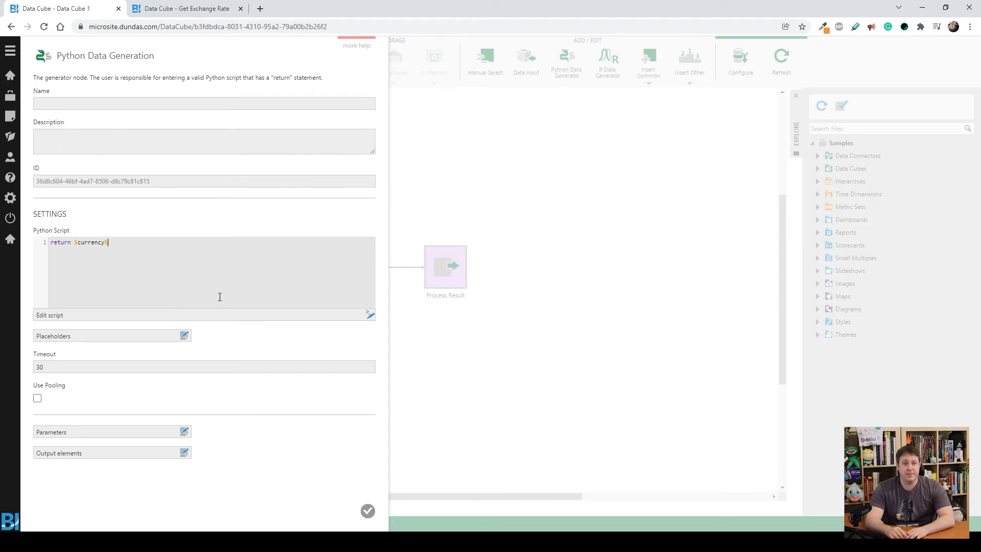
left_click(368, 510)
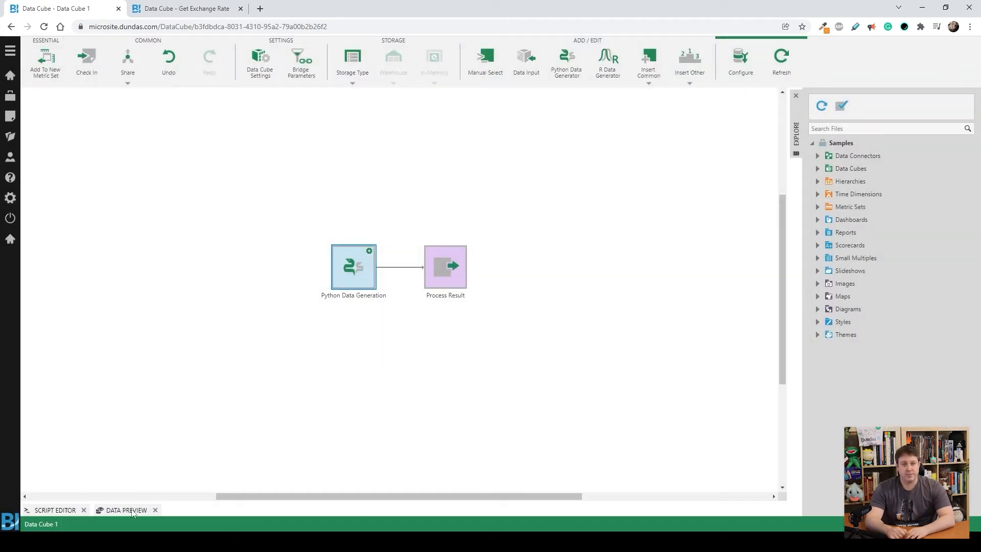
left_click(127, 510)
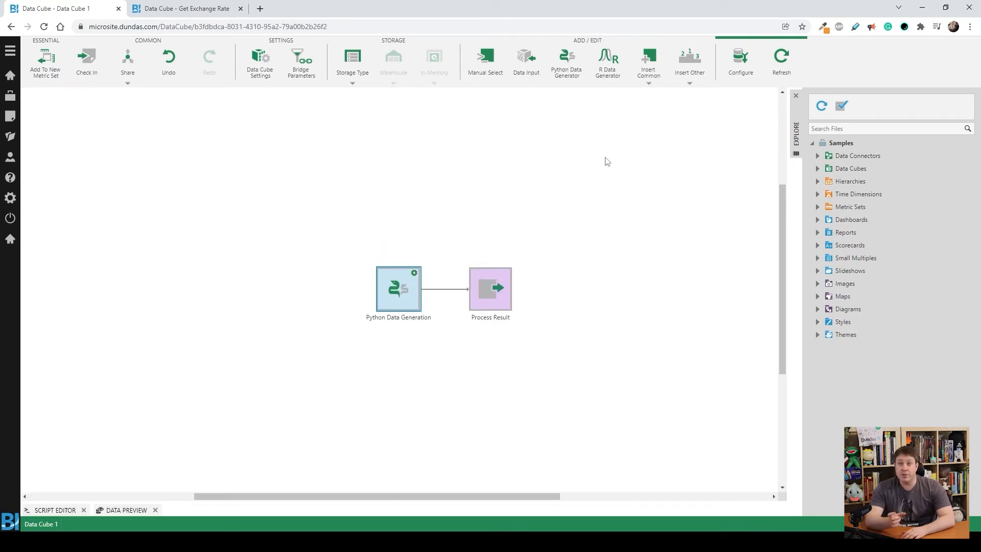
left_click(817, 157)
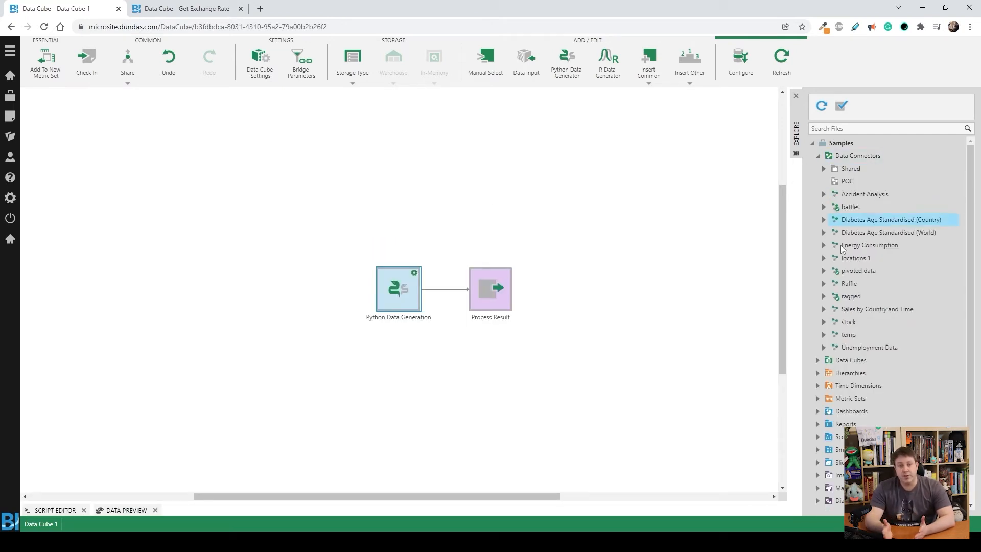
left_click(822, 168)
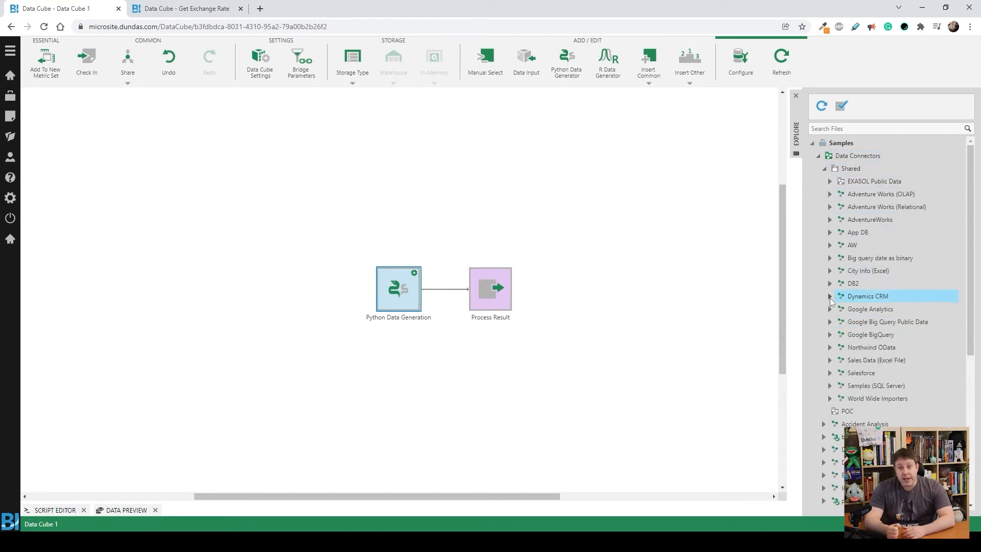
left_click(823, 168)
left_click(818, 156)
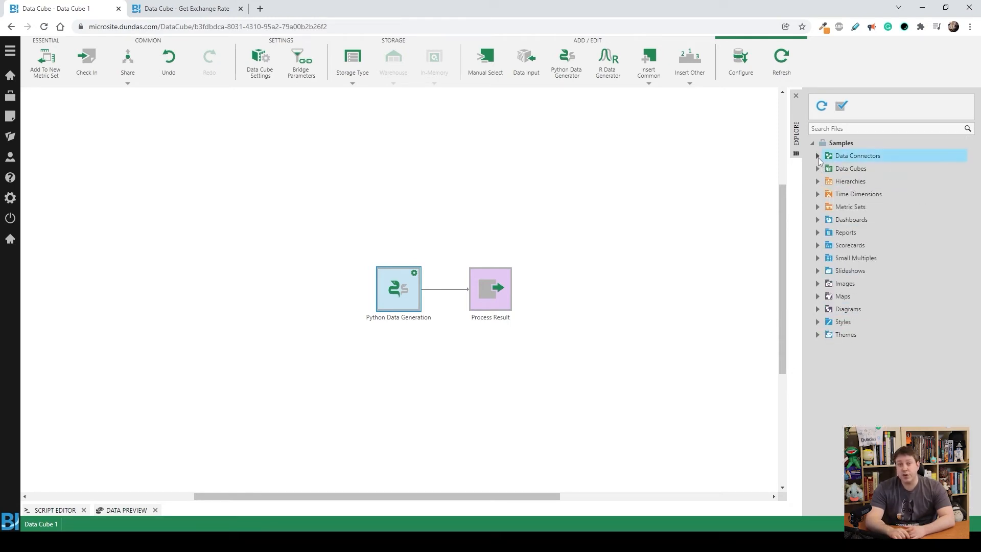
Step: Add the [dbo].[Sales] table from the shared Samples (SQL Server) data connector to the data cube canvas
left_click(817, 156)
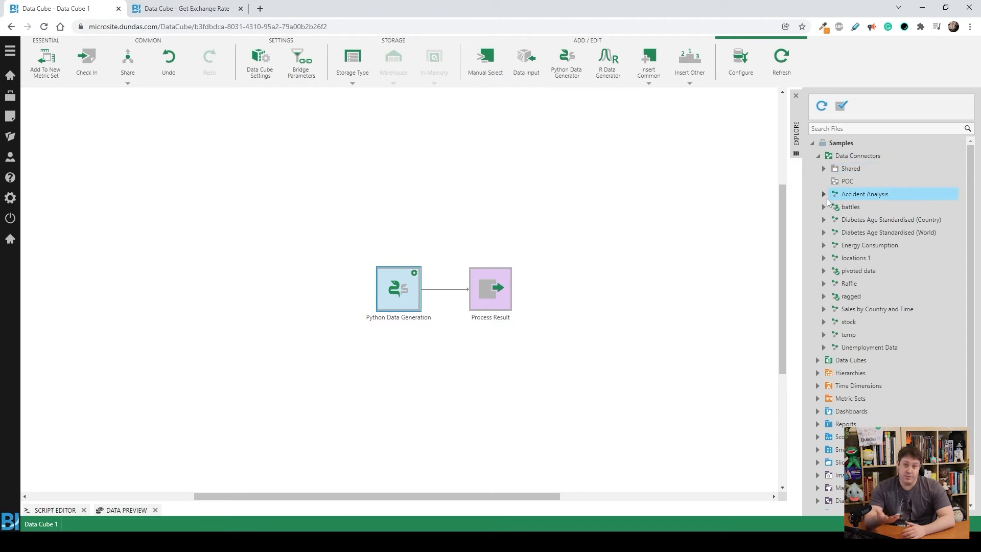
left_click(823, 170)
scroll(839, 239, "down", 3)
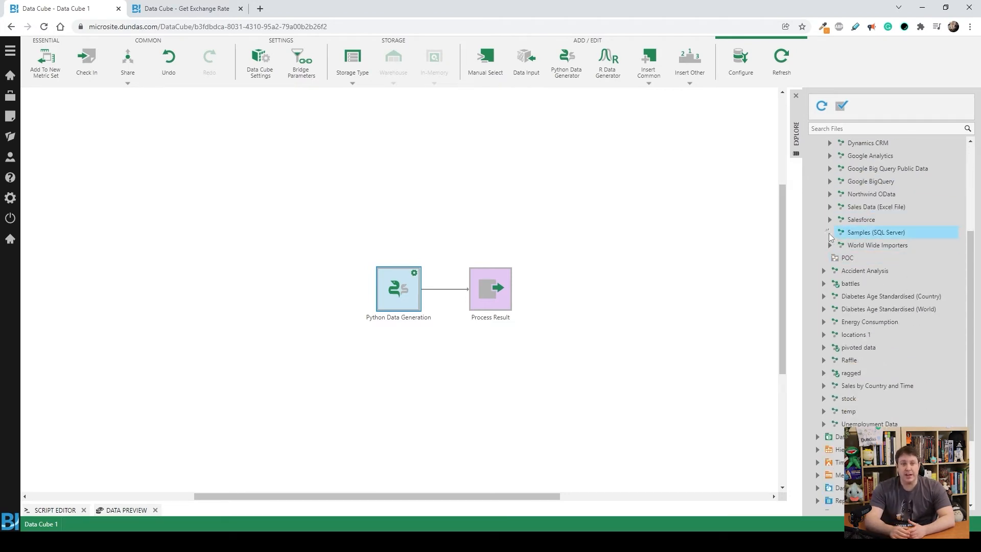
scroll(875, 296, "down", 10)
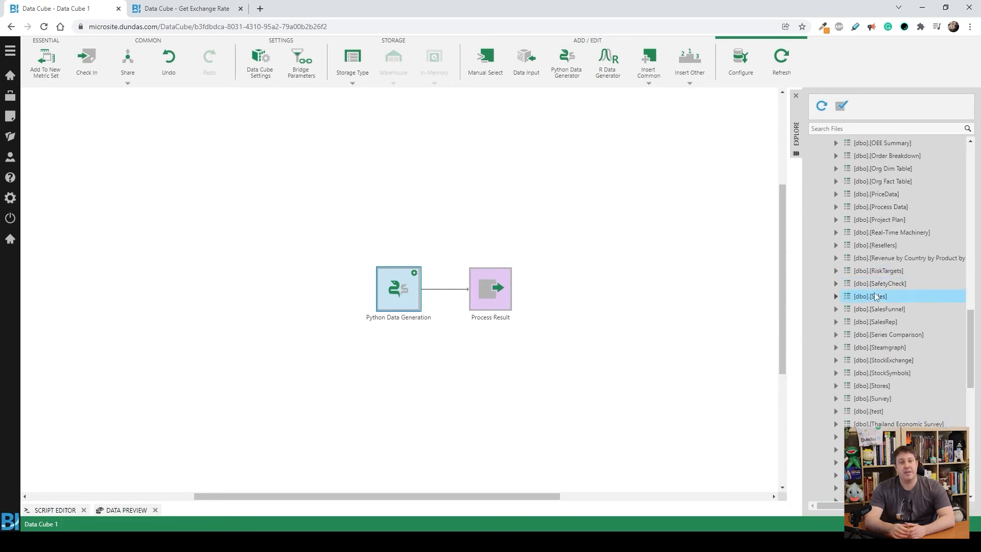
left_click_drag(866, 301, 394, 355)
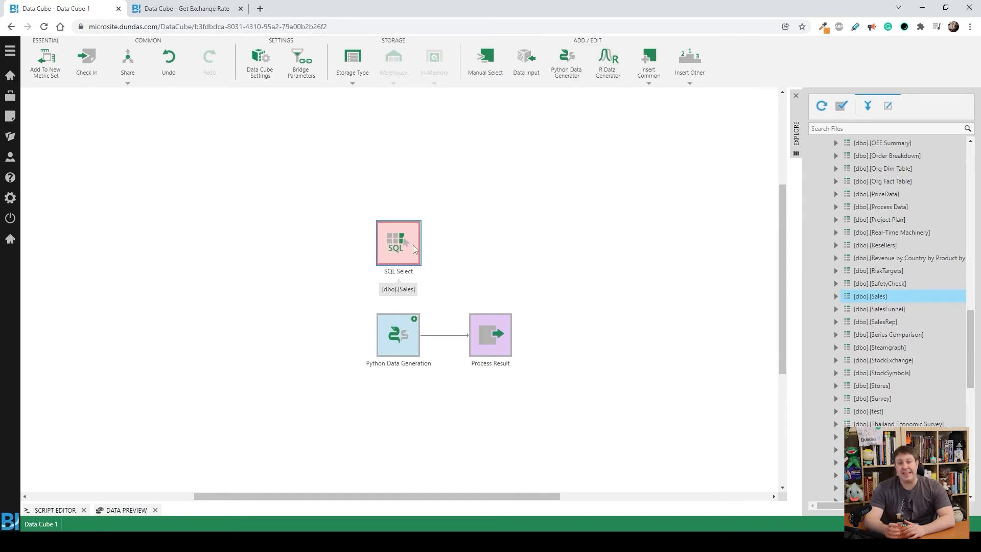
Step: Insert a Python Analysis transform between Python Data Generation and Process Result, and connect the Sales SQL Select to it
left_click(680, 72)
left_click(790, 116)
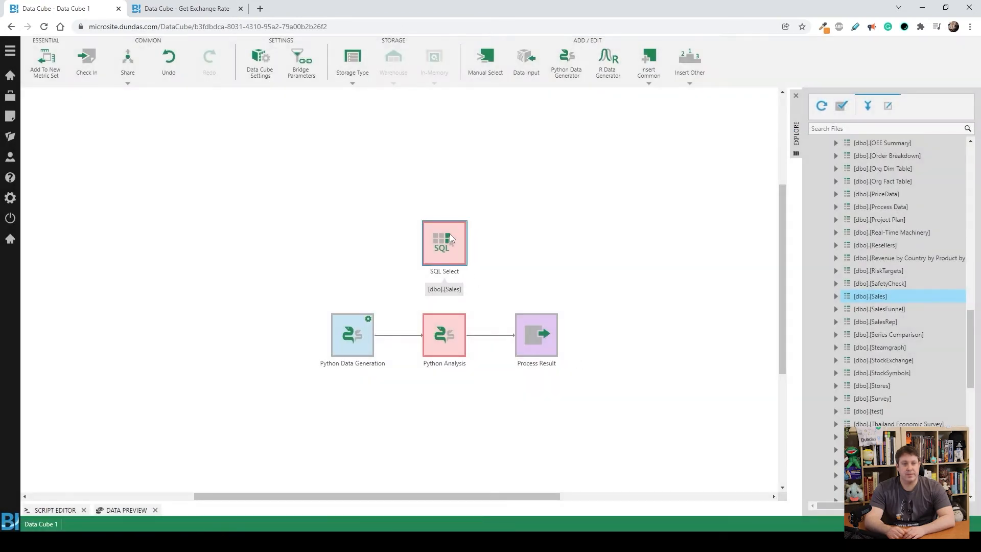
left_click_drag(450, 237, 452, 336)
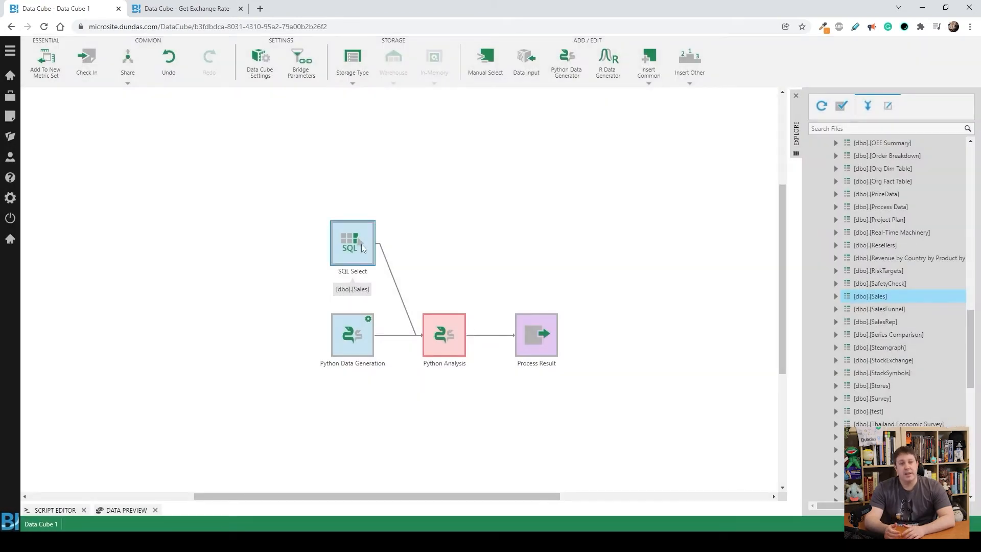
left_click(448, 339)
Step: Define a $Continent$ element placeholder in the Python Analysis, linked to the Continent element of the [dbo].[Sales] input
left_click(740, 60)
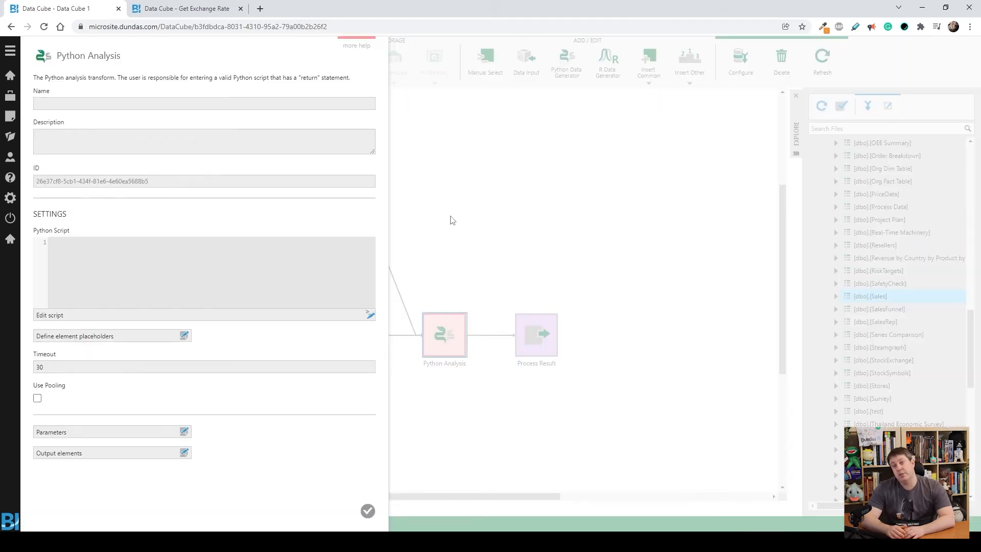
left_click(111, 337)
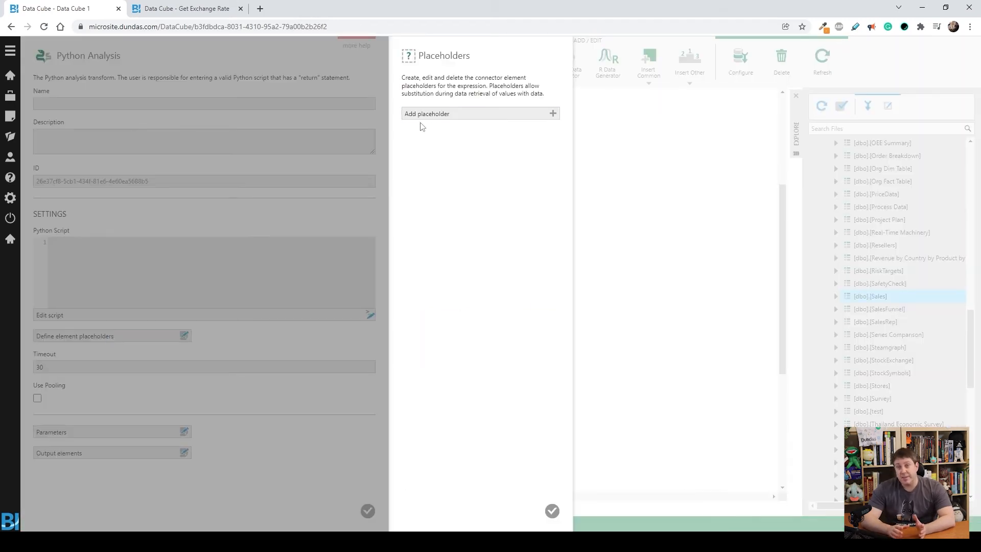
left_click(438, 114)
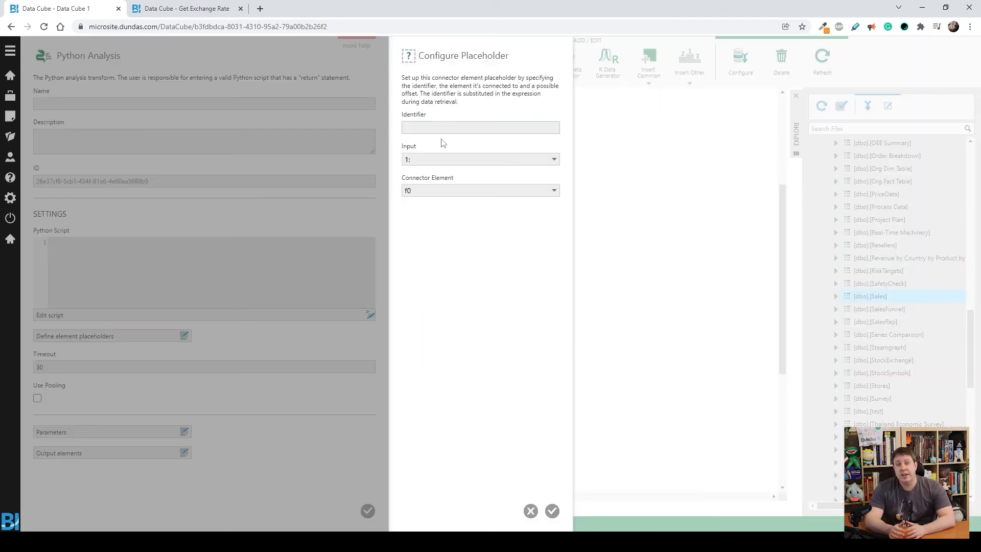
left_click(452, 160)
left_click(435, 182)
left_click(425, 190)
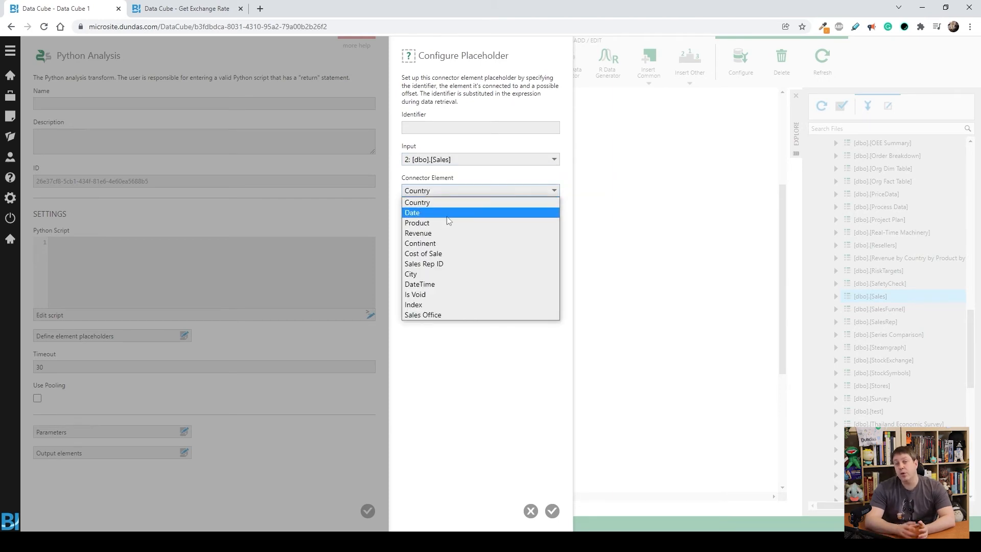
left_click(443, 245)
left_click(427, 127)
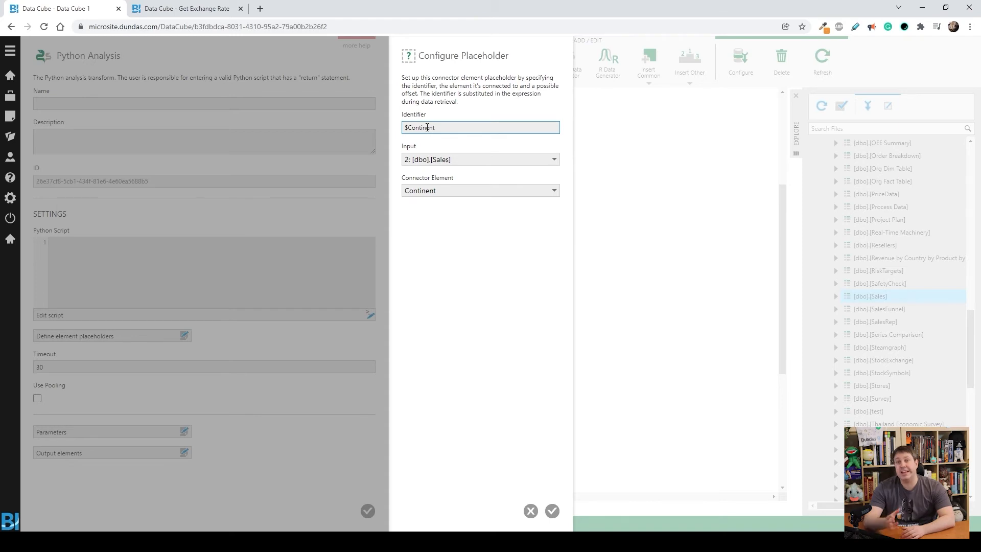
left_click(552, 511)
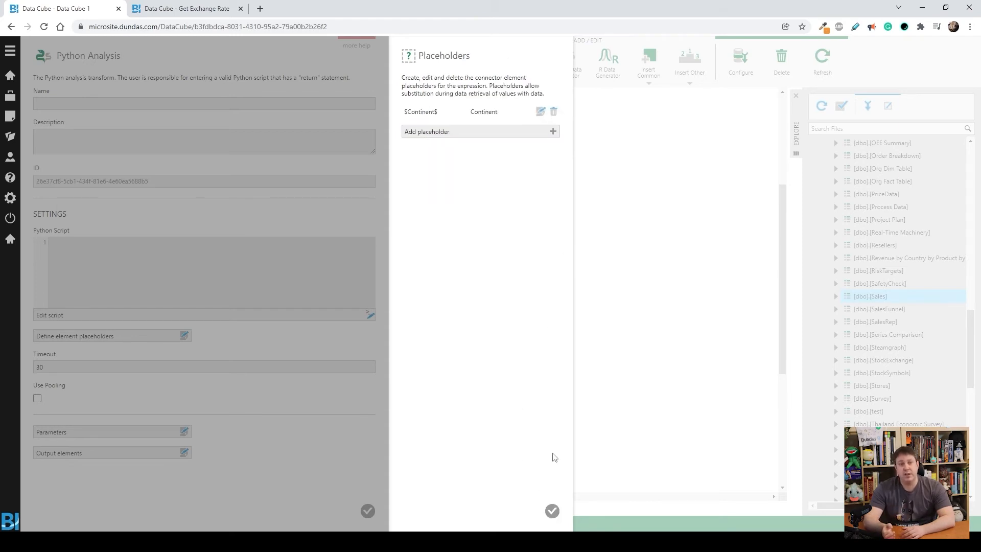
Step: Add a $Revenue$ element placeholder linked to the Revenue element of the [dbo].[Sales] input
left_click(454, 131)
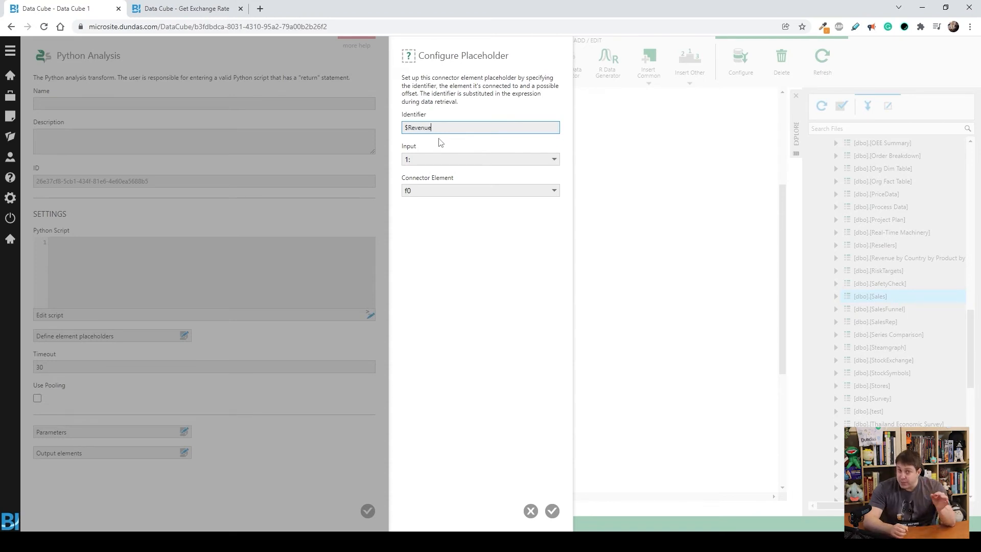
left_click(425, 159)
left_click(429, 179)
left_click(436, 190)
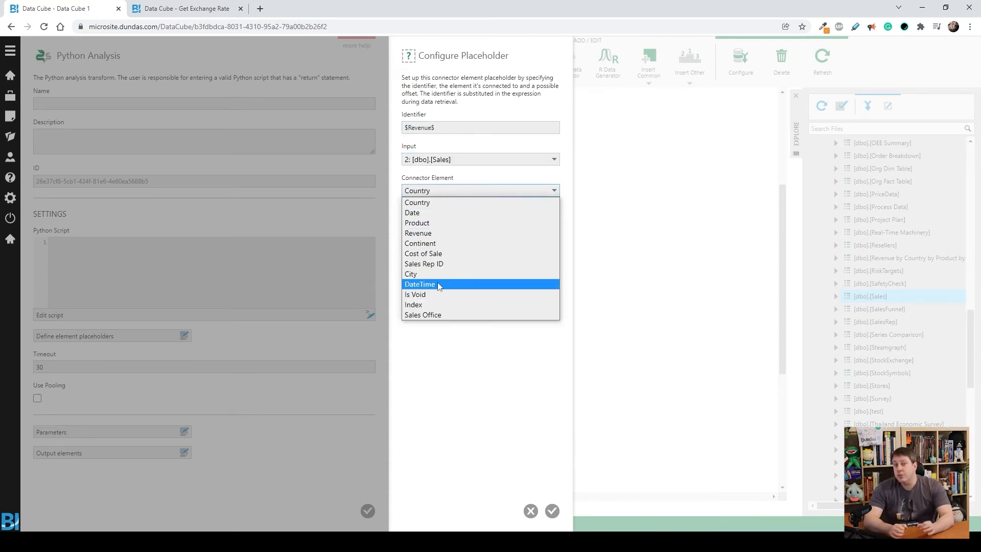
left_click(430, 234)
left_click(551, 510)
Step: Add a $Currency$ element placeholder linked to element f0 of input 1, and close the placeholder list
left_click(425, 147)
left_click(420, 129)
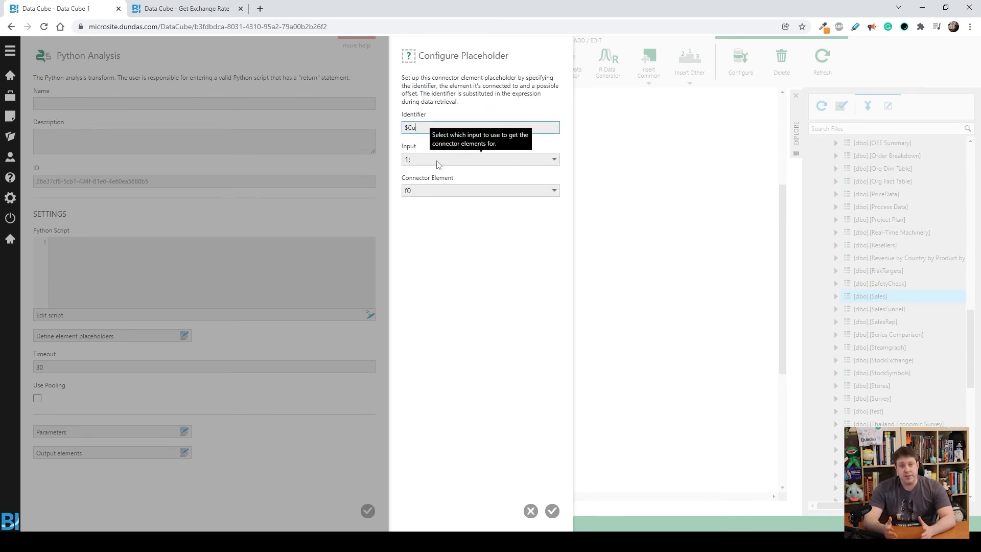
type("$Currency$")
left_click(417, 191)
left_click(421, 201)
left_click(552, 511)
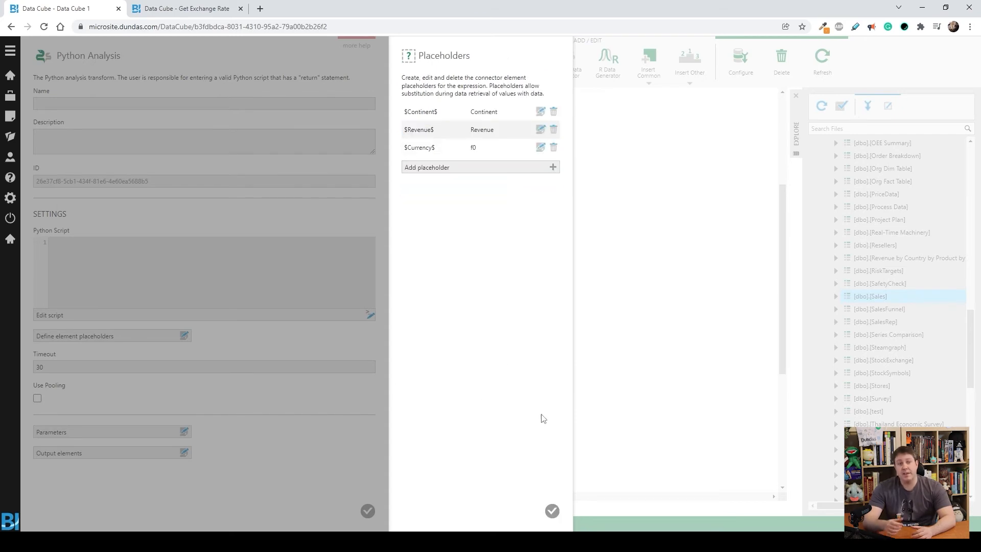
left_click(546, 508)
Step: Paste the currency conversion script into the Python Analysis and preview the Process Result data
left_click(141, 260)
key("ctrl+v")
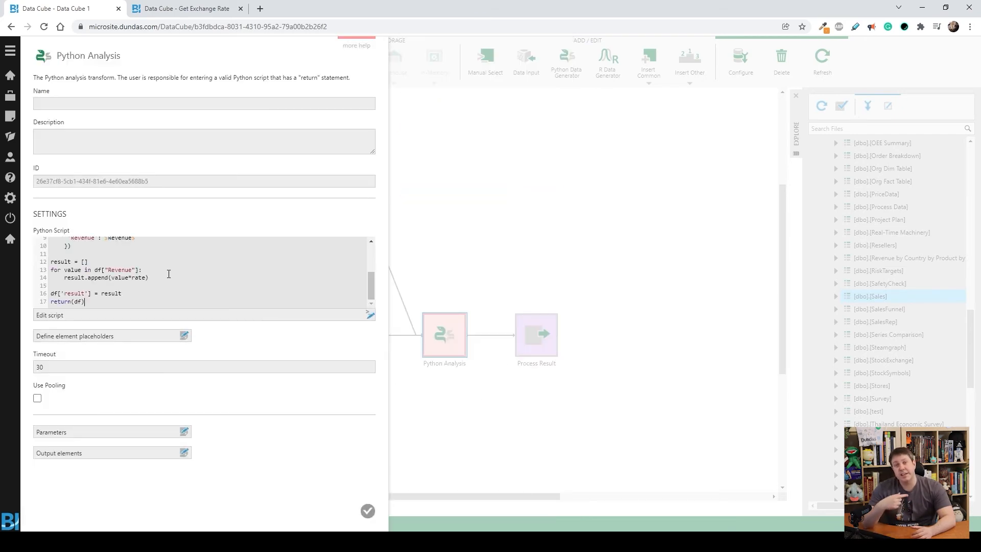
left_click(370, 314)
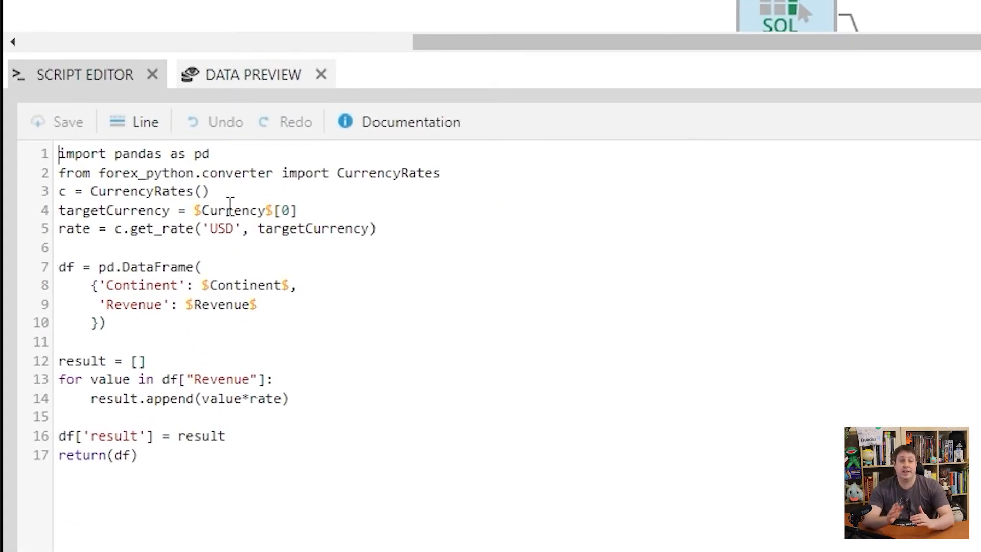
left_click_drag(193, 210, 302, 210)
left_click(317, 214)
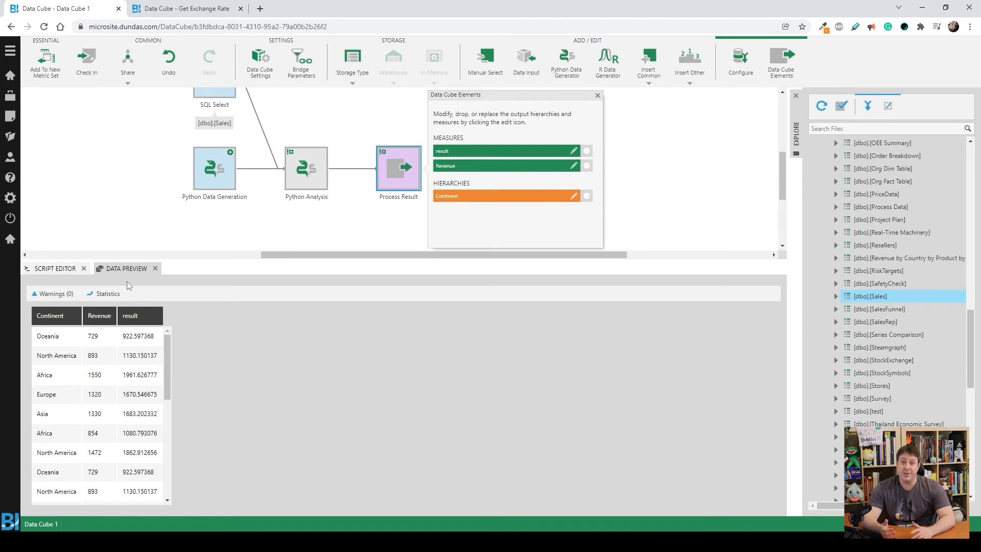
Step: Rename the data cube to Get Adjusted Currency and check it in
left_click(53, 524)
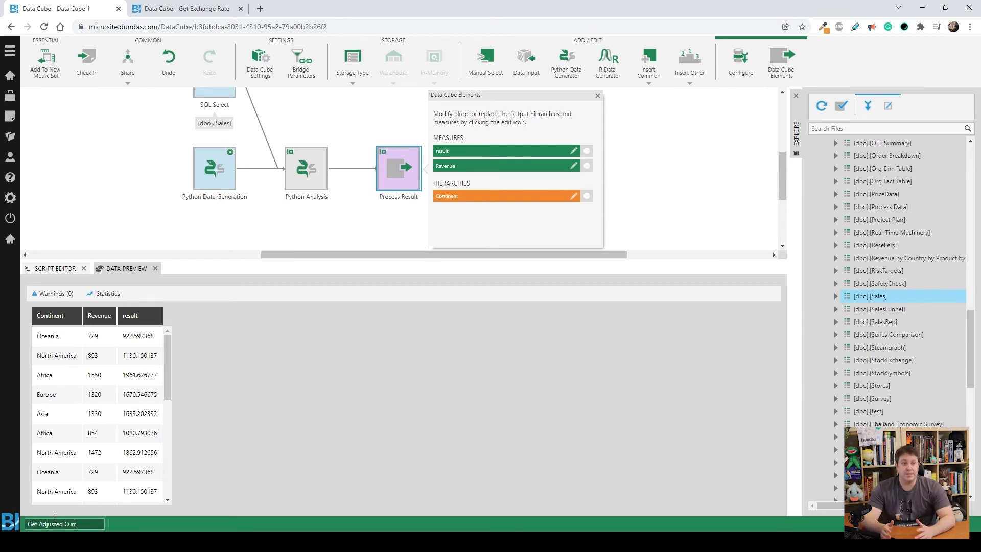
key("Return")
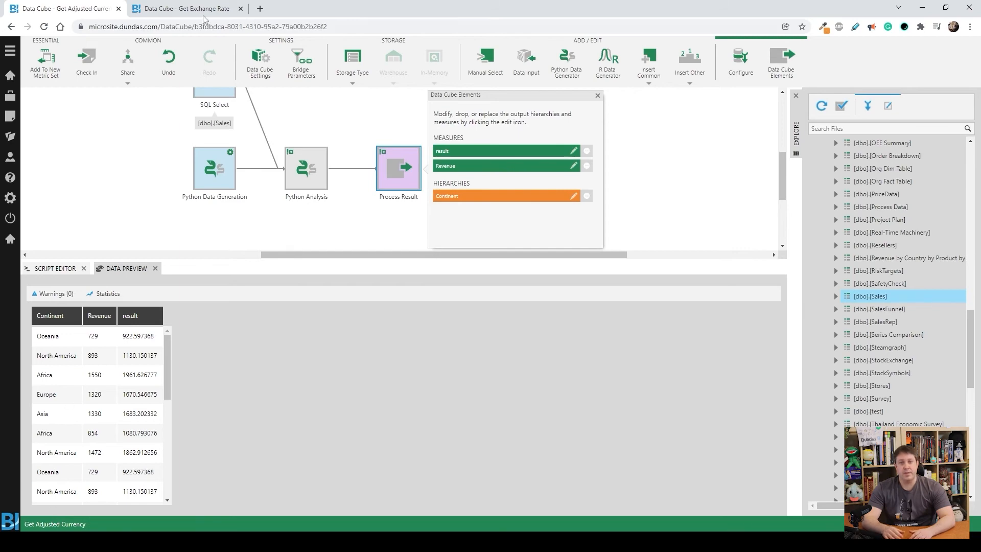
left_click(86, 64)
left_click(184, 511)
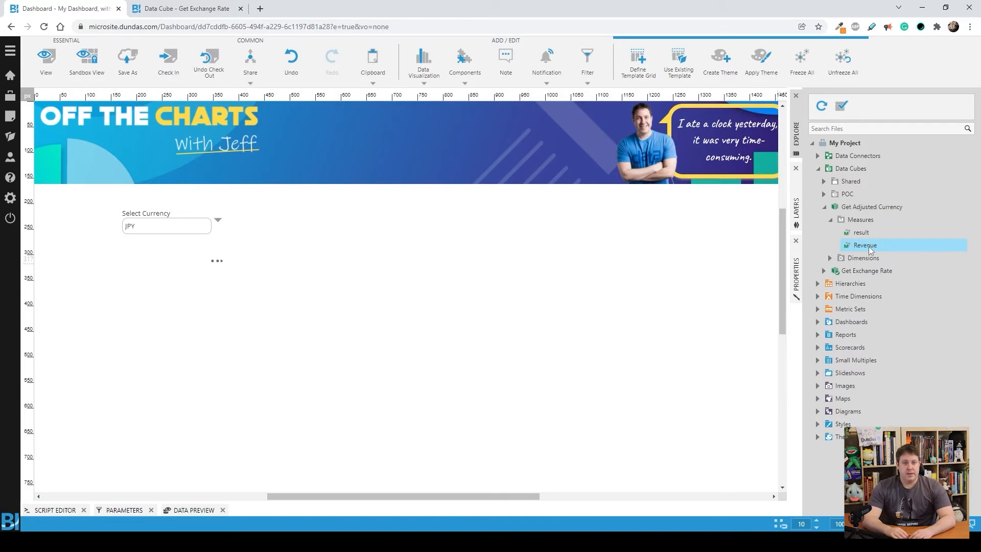
Step: Add the Revenue measure of the Get Adjusted Currency data cube to the dashboard as a new table and freeze its data
left_click_drag(864, 245, 372, 325)
left_click_drag(457, 342, 372, 315)
left_click(638, 58)
left_click_drag(861, 232, 302, 362)
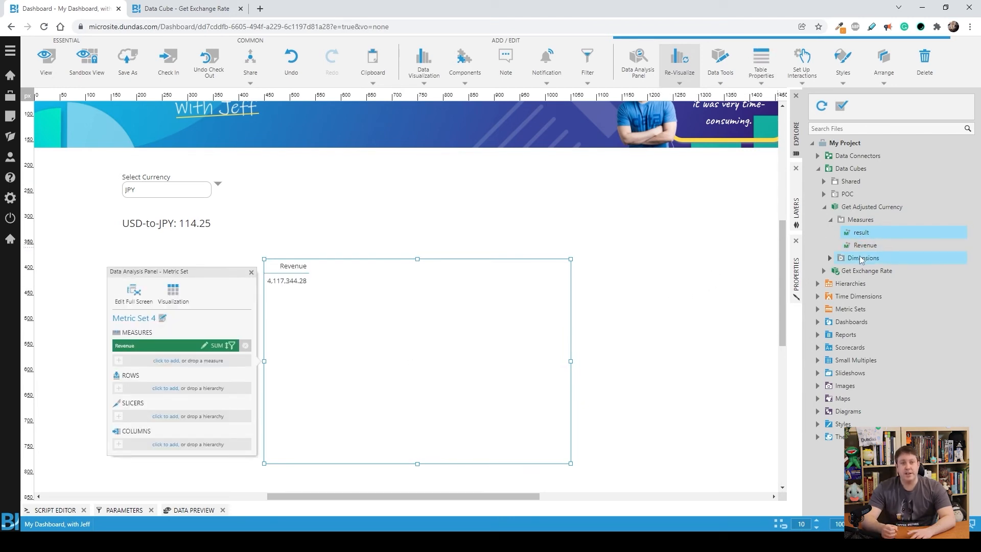
left_click(721, 61)
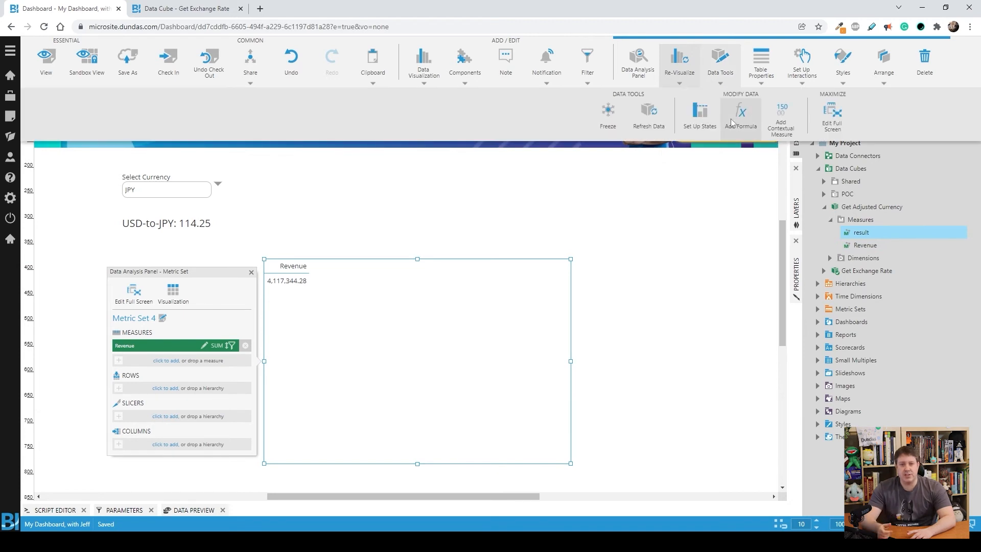
left_click(608, 115)
Step: Add the result measure to the frozen table's metric set and place the Continent hierarchy on its rows
left_click_drag(864, 245, 176, 360)
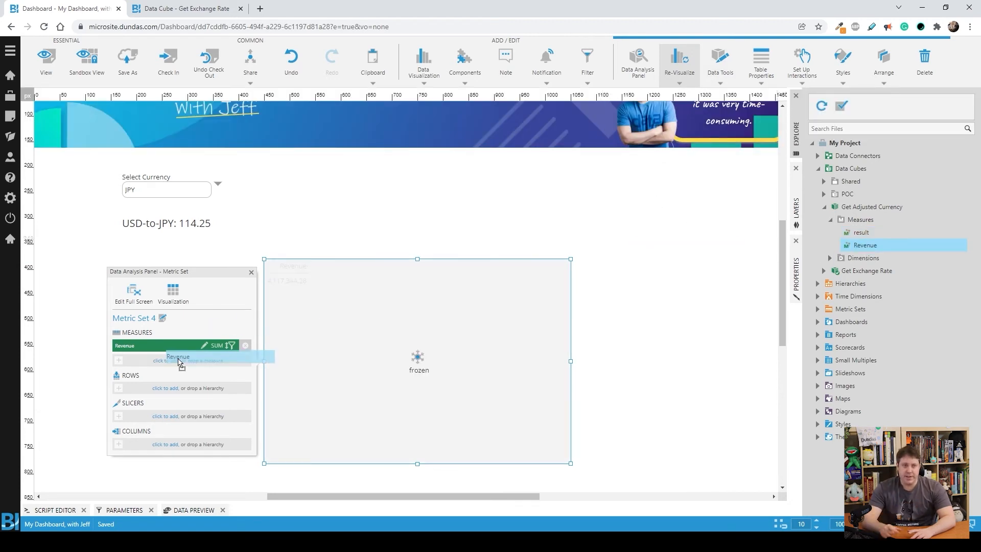
left_click_drag(861, 233, 170, 367)
left_click(830, 258)
left_click_drag(866, 271, 163, 396)
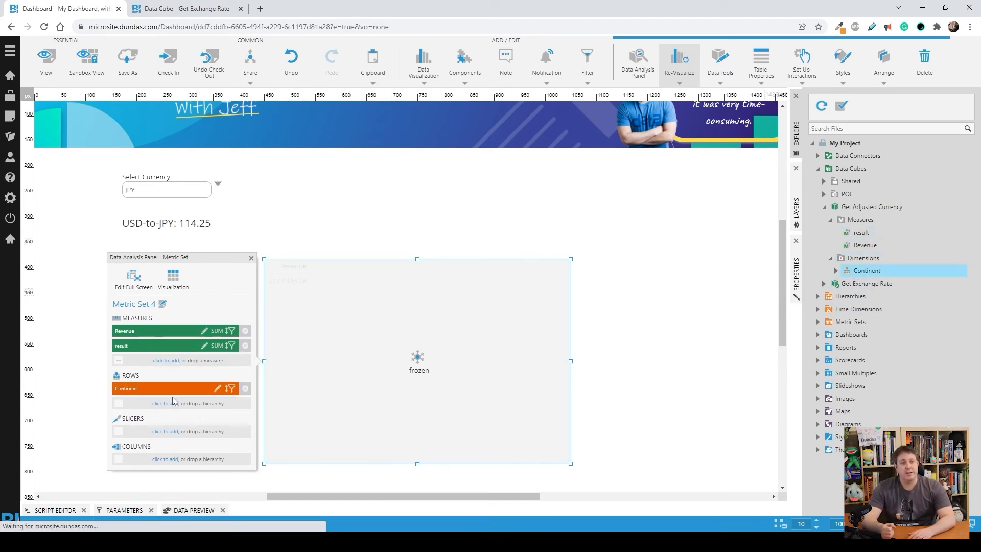
left_click(500, 183)
Step: Connect the Select Currency filter to the $currency$ parameter of Metric Set 4 in table 1
left_click(203, 191)
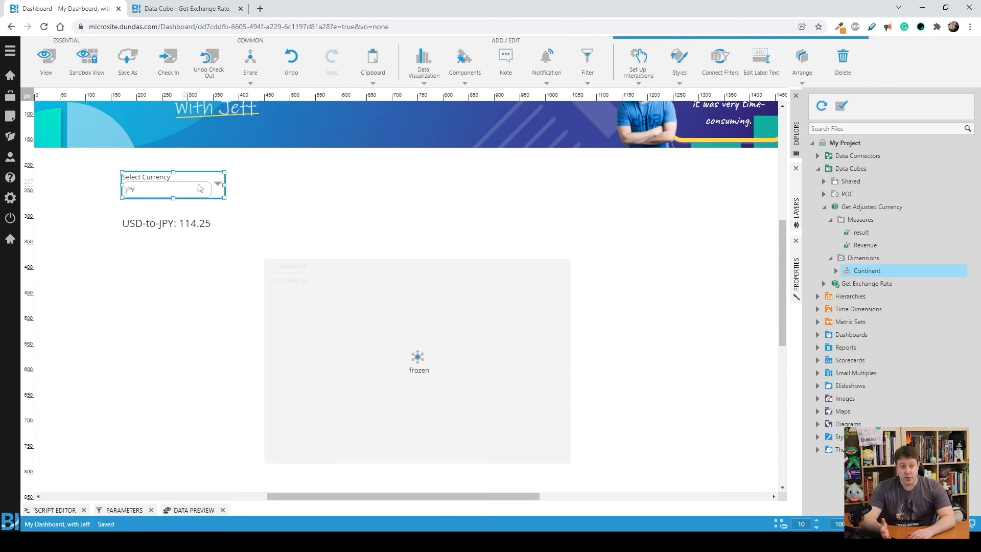
left_click(720, 60)
scroll(362, 306, "down", 1)
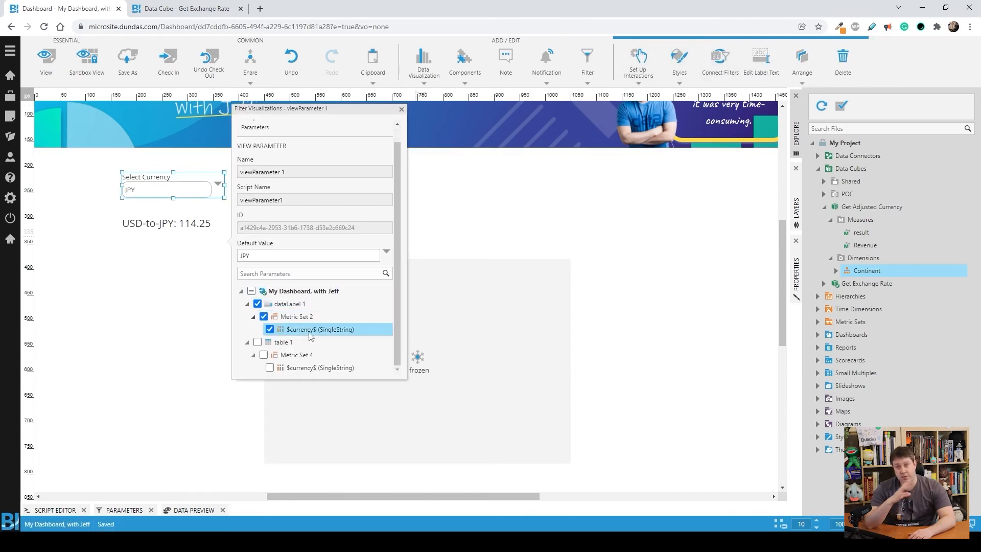
left_click(270, 368)
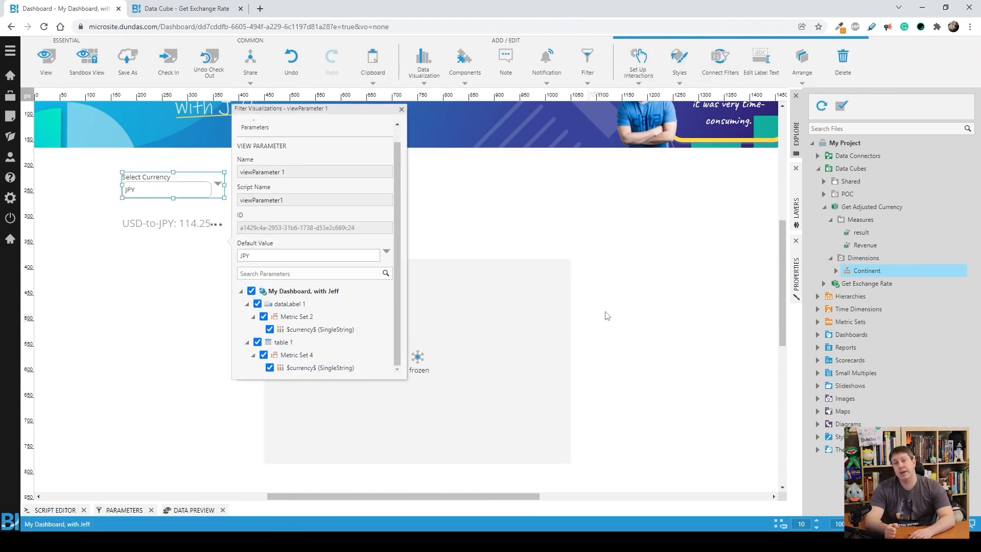
left_click(652, 287)
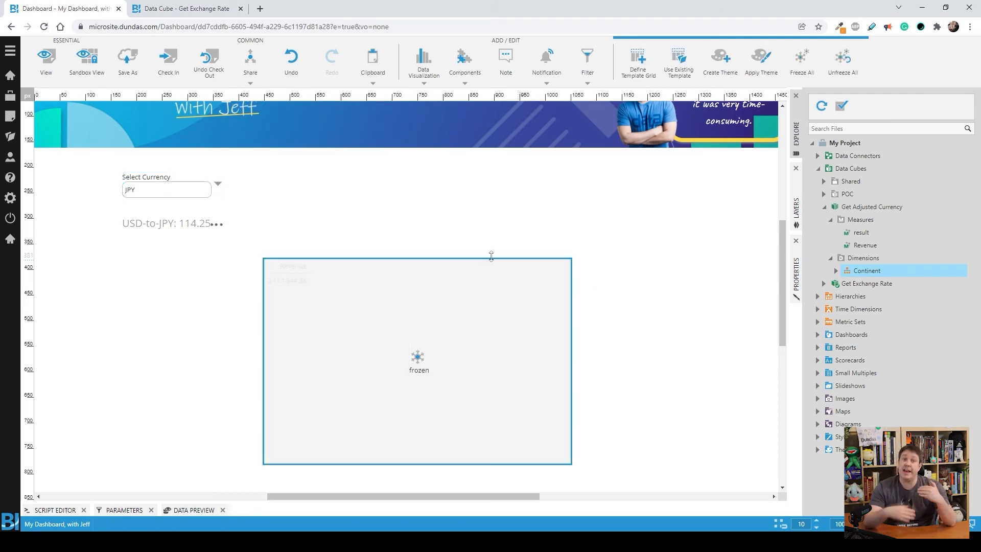
Step: Unfreeze the Revenue and result table and re-visualize it as a vertical bar chart by continent
left_click(448, 302)
left_click(720, 62)
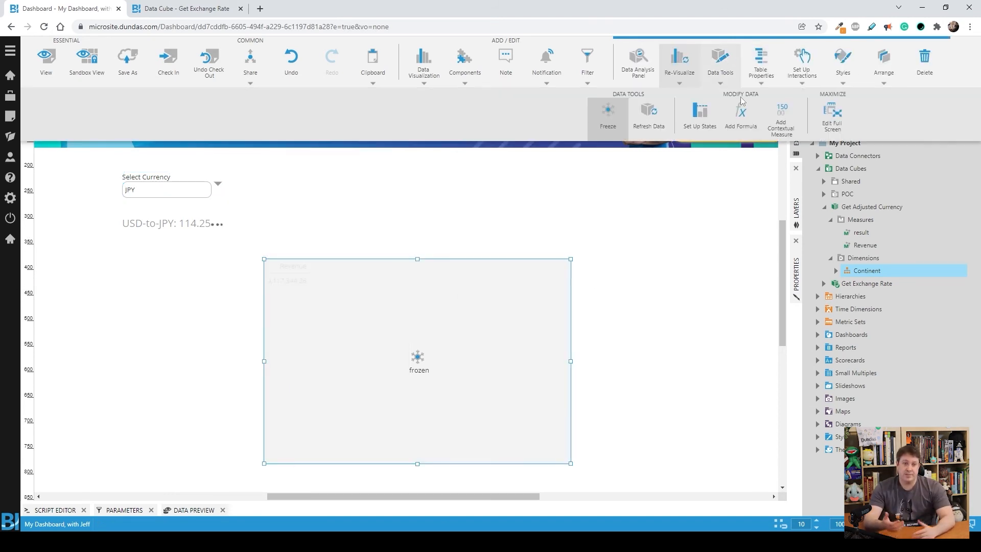
left_click(612, 125)
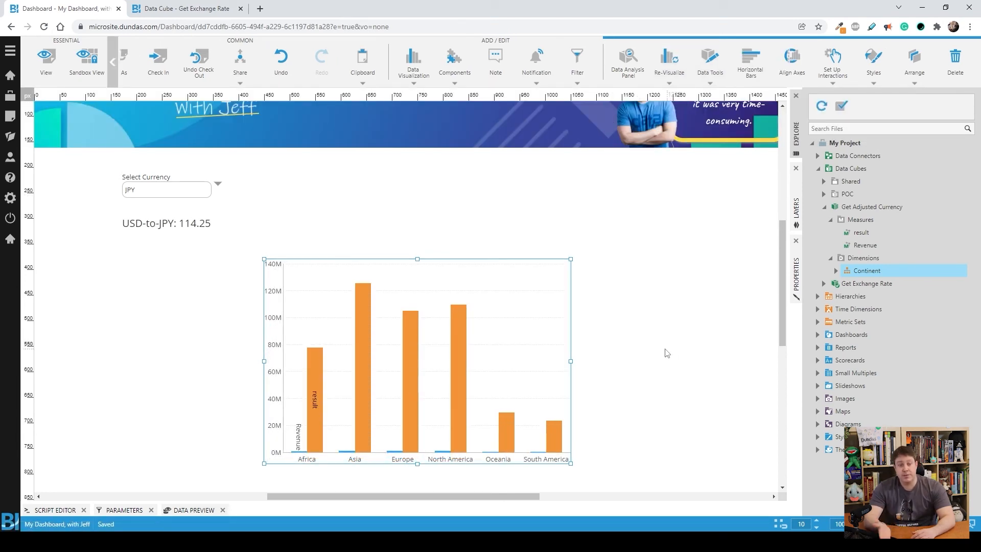
Step: Switch the dashboard to view mode and set the Select Currency filter to AUD
left_click(45, 60)
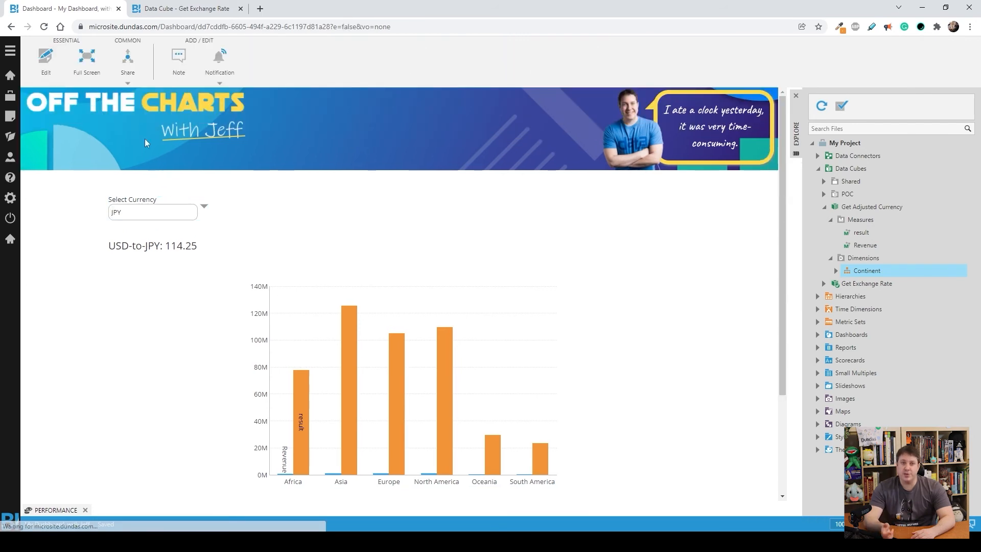
left_click(131, 212)
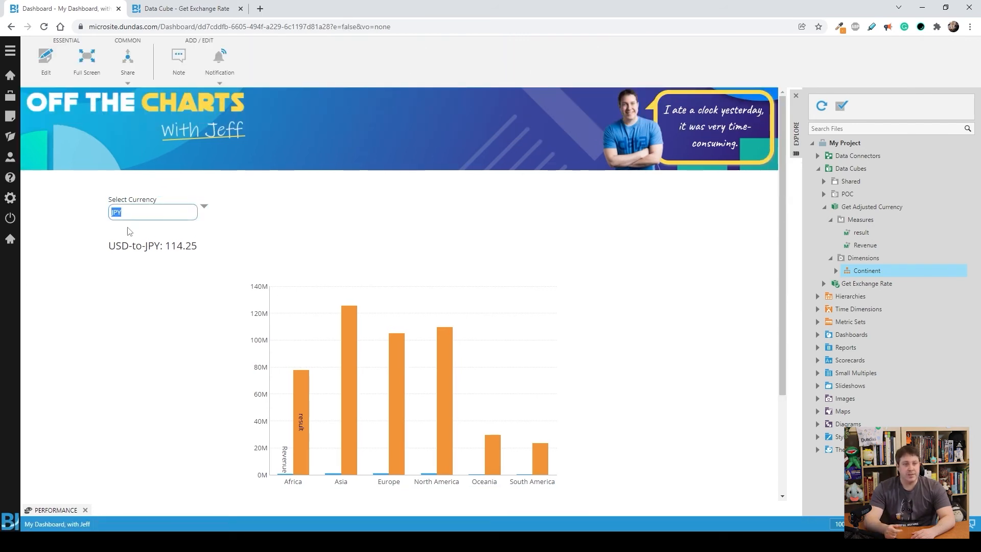
type("AUD")
key("Return")
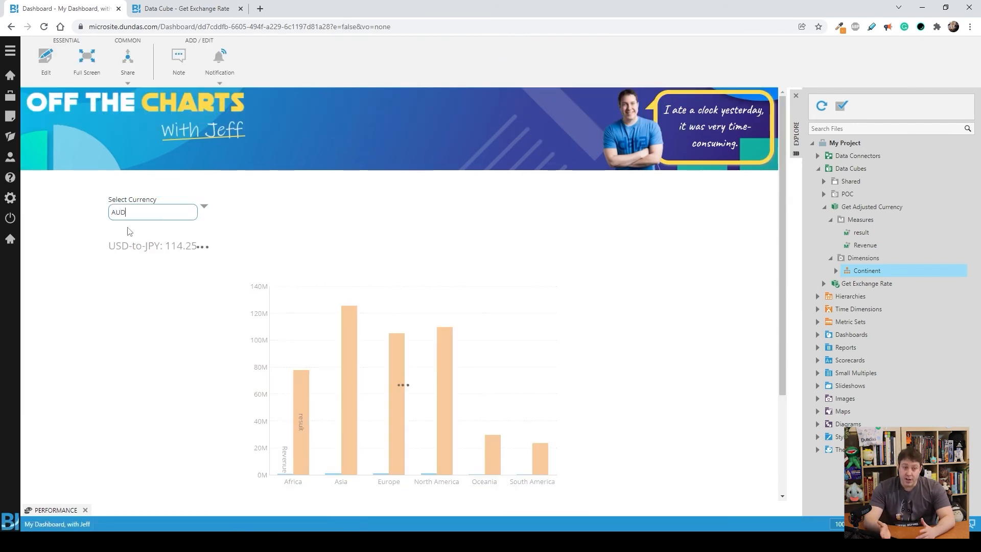